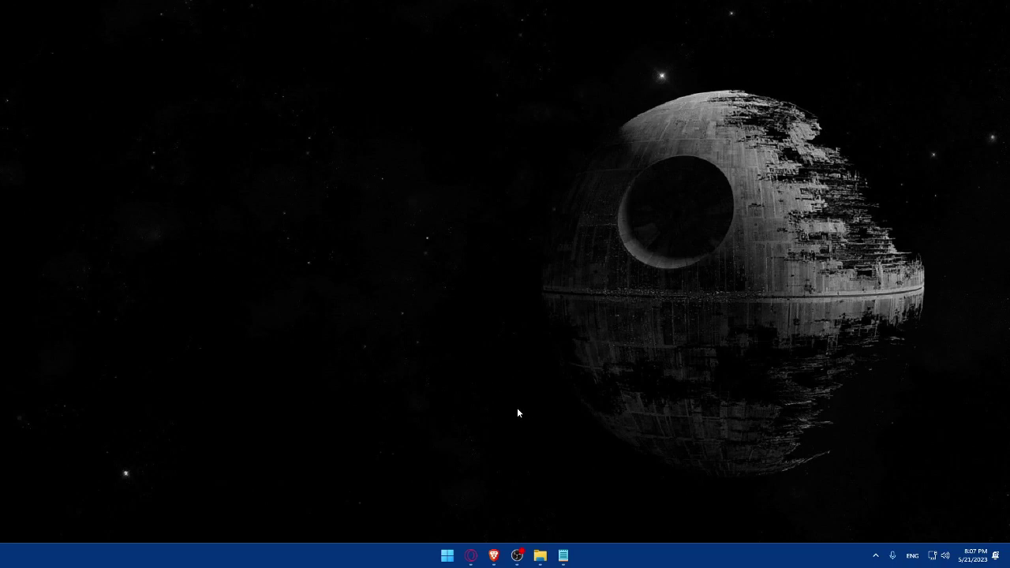
Launch Brave from the taskbar so it shows a blank New Tab page
{"action": "left_click", "coordinate": [493, 555]}
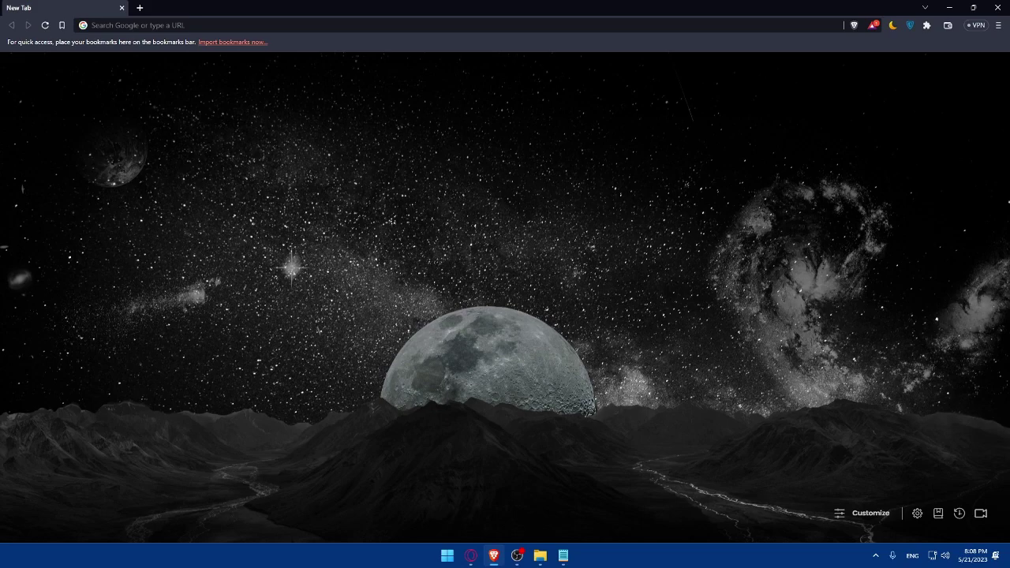
Go to webflow.com to load the workspace dashboard listing the starter site
{"action": "left_click", "coordinate": [123, 26]}
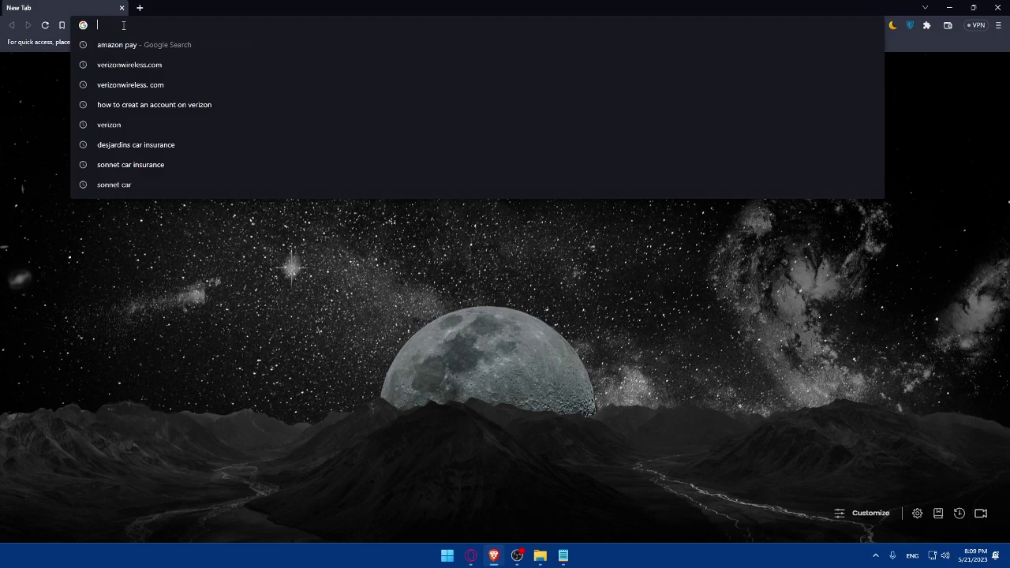
{"action": "type", "text": "we"}
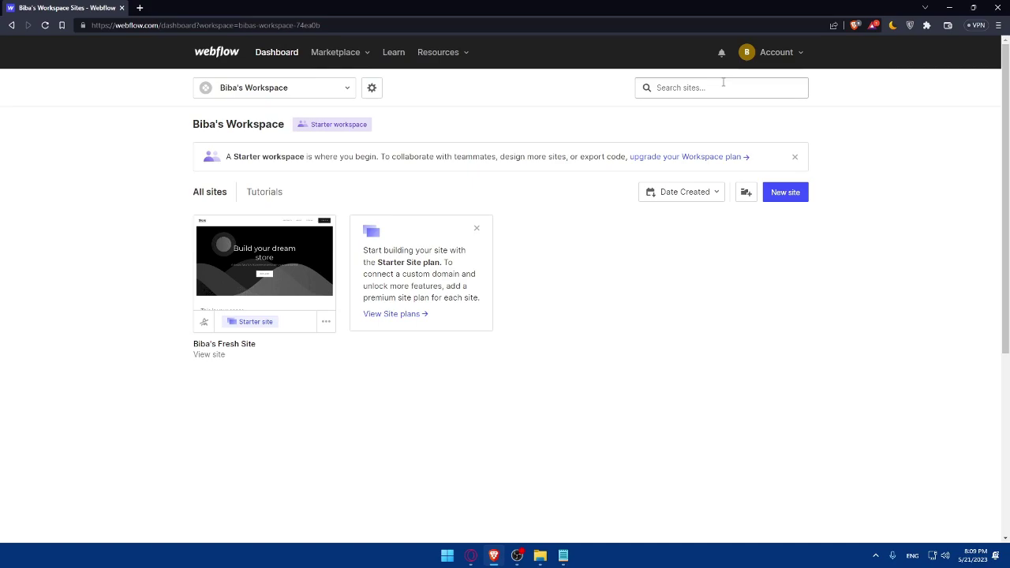
{"action": "mouse_move", "coordinate": [271, 241]}
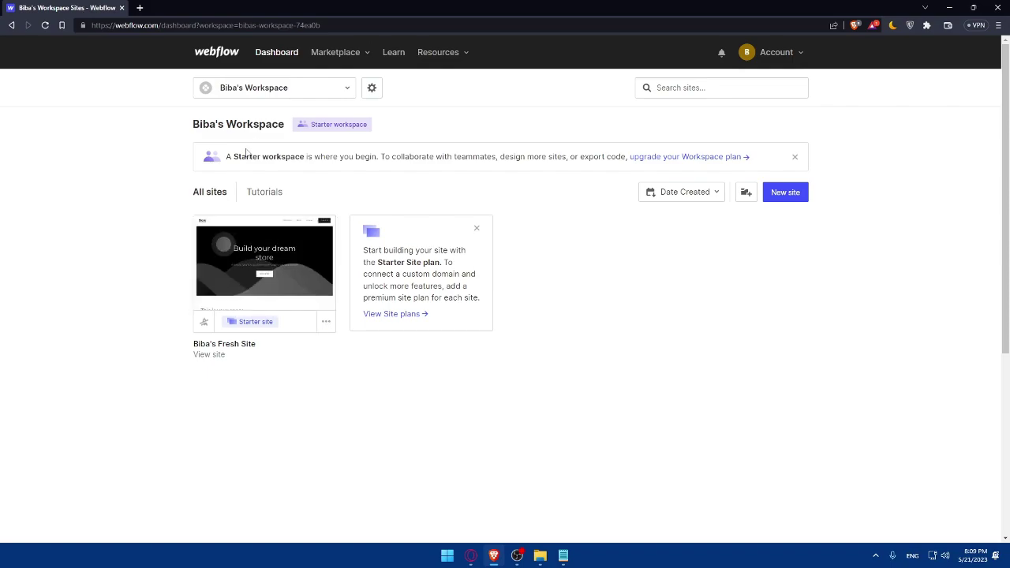
Open the site's Settings > Custom code, find it locked, and go add a site plan
{"action": "left_click", "coordinate": [325, 322]}
{"action": "left_click", "coordinate": [295, 322]}
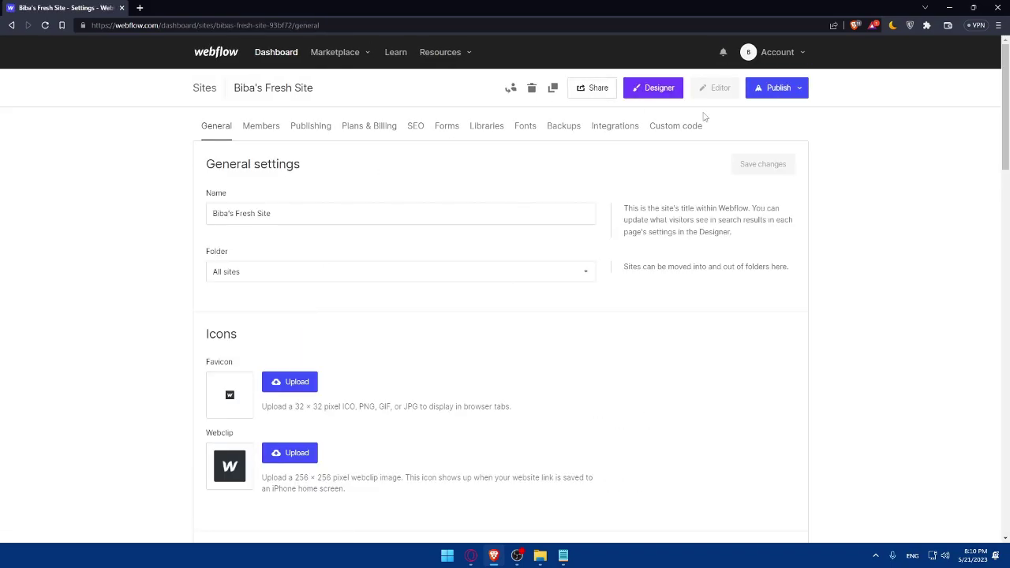
{"action": "left_click", "coordinate": [688, 128]}
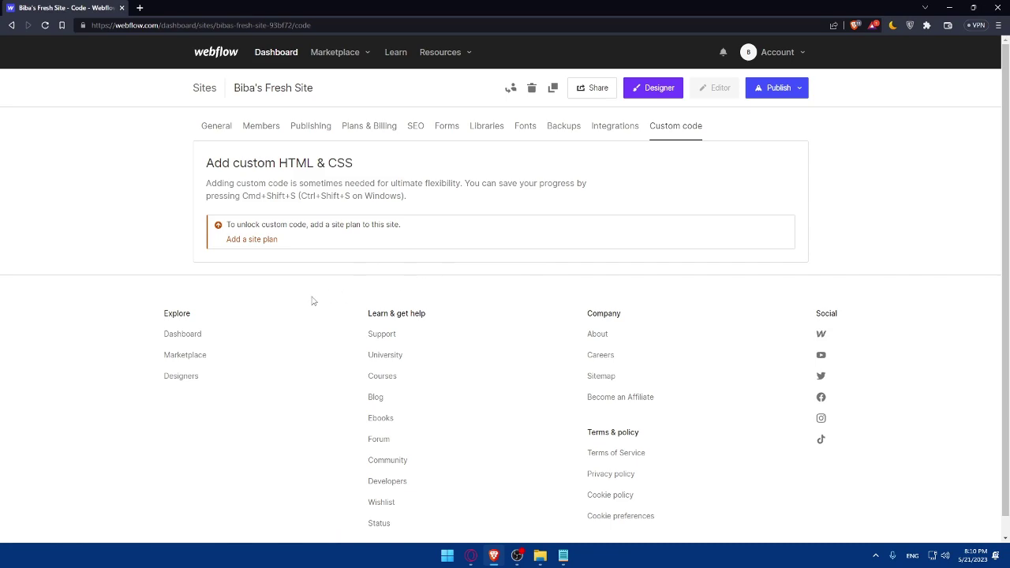
{"action": "left_click", "coordinate": [252, 240]}
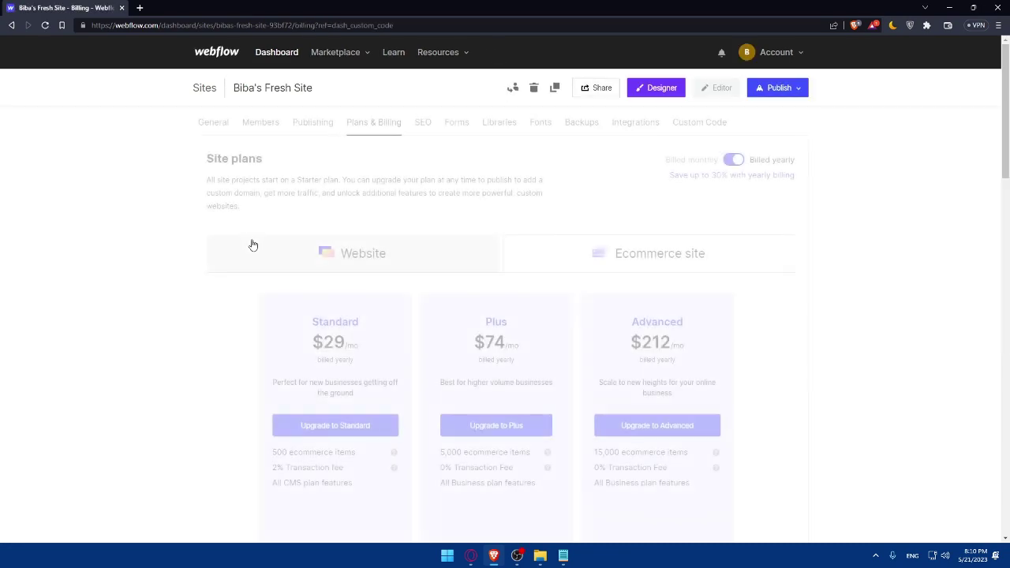
Compare the Website and Ecommerce plan options and scroll through the plan comparison table
{"action": "left_click", "coordinate": [410, 252]}
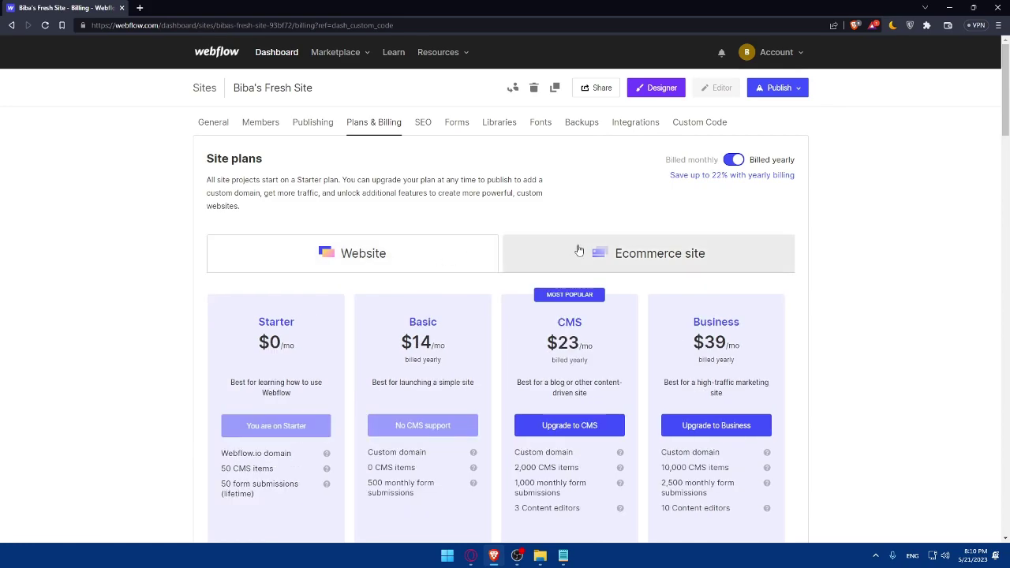
{"action": "left_click", "coordinate": [578, 251]}
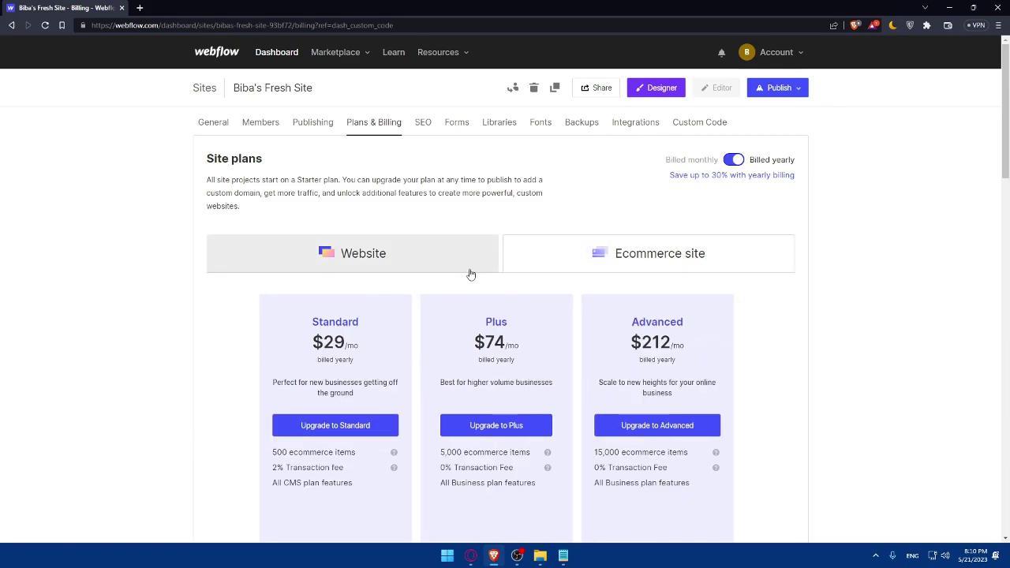
{"action": "left_click", "coordinate": [347, 260]}
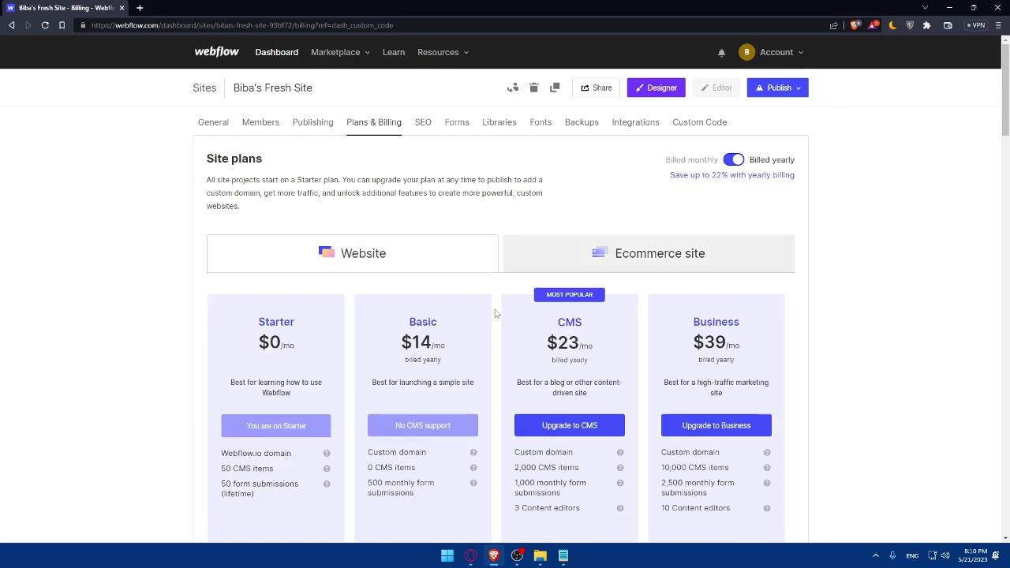
{"action": "left_click", "coordinate": [636, 248]}
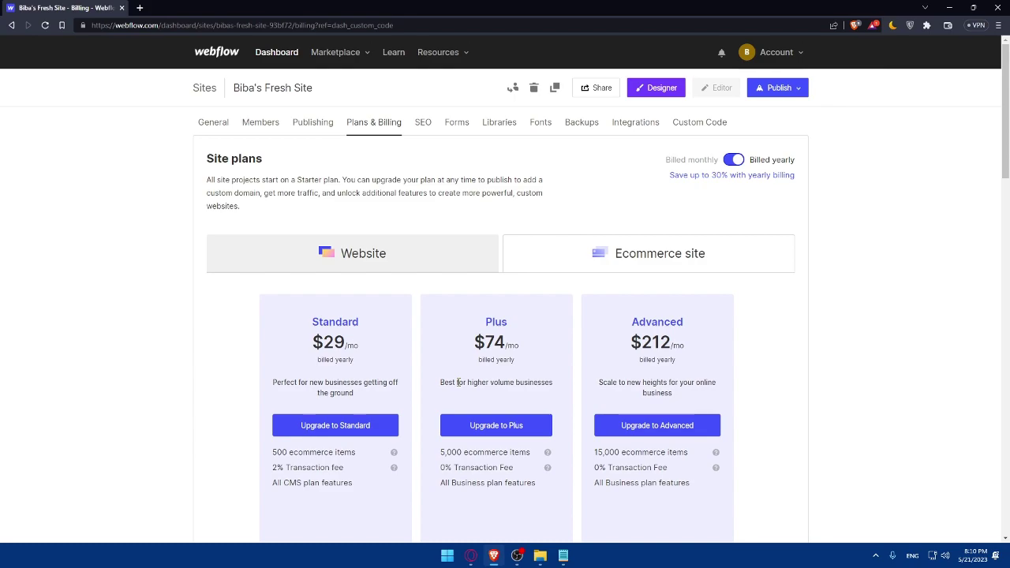
{"action": "scroll", "coordinate": [459, 382], "scroll_direction": "down", "scroll_amount": 10}
{"action": "scroll", "coordinate": [458, 382], "scroll_direction": "down", "scroll_amount": 5}
{"action": "scroll", "coordinate": [455, 367], "scroll_direction": "up", "scroll_amount": 3}
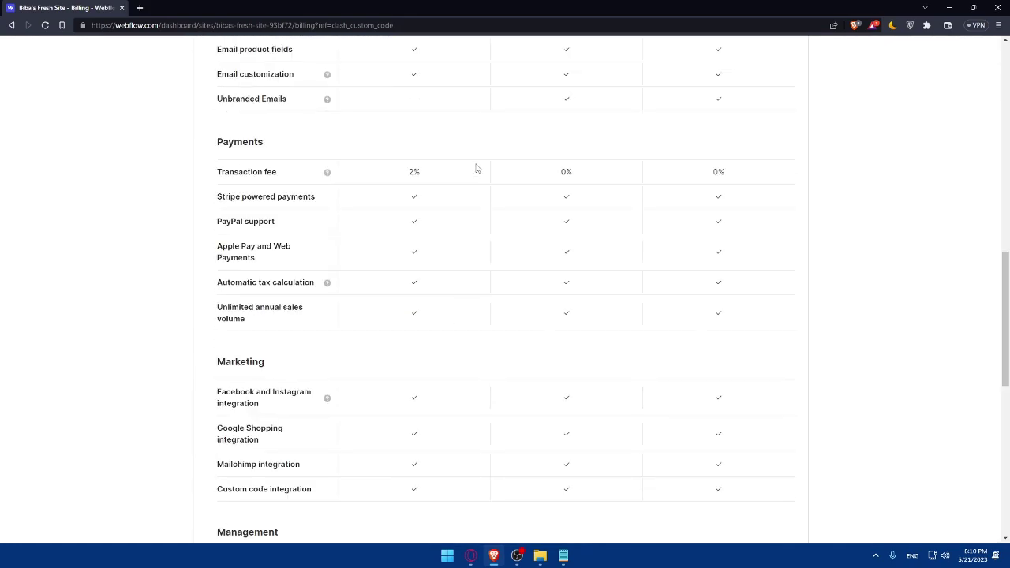
{"action": "scroll", "coordinate": [473, 178], "scroll_direction": "up", "scroll_amount": 3}
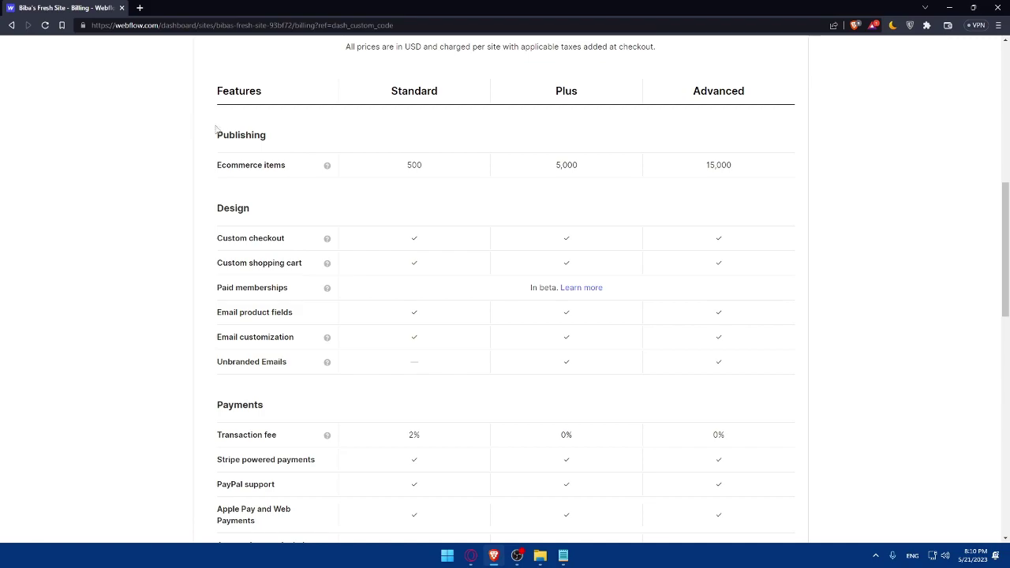
{"action": "scroll", "coordinate": [279, 229], "scroll_direction": "down", "scroll_amount": 5}
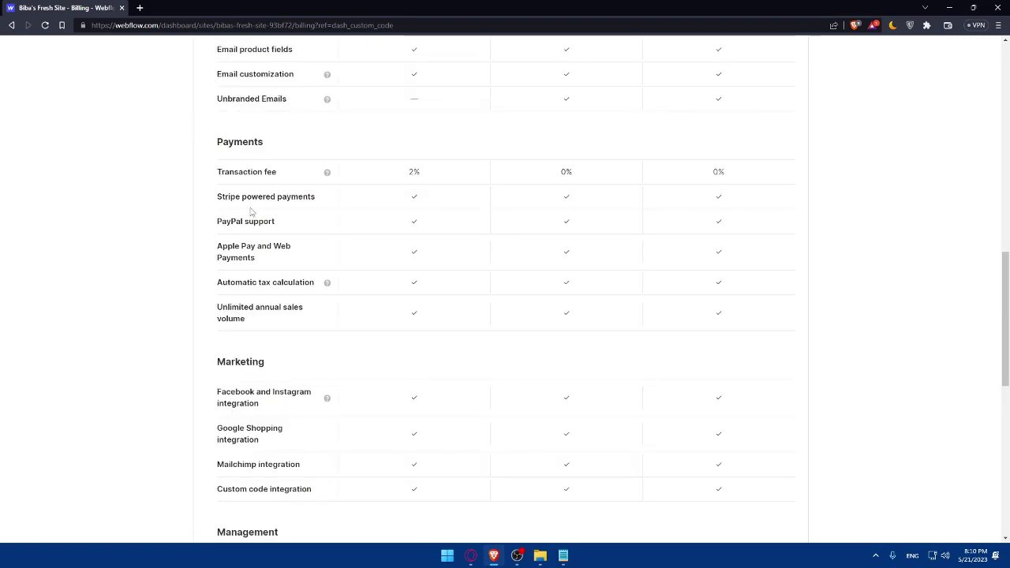
{"action": "scroll", "coordinate": [457, 423], "scroll_direction": "up", "scroll_amount": 15}
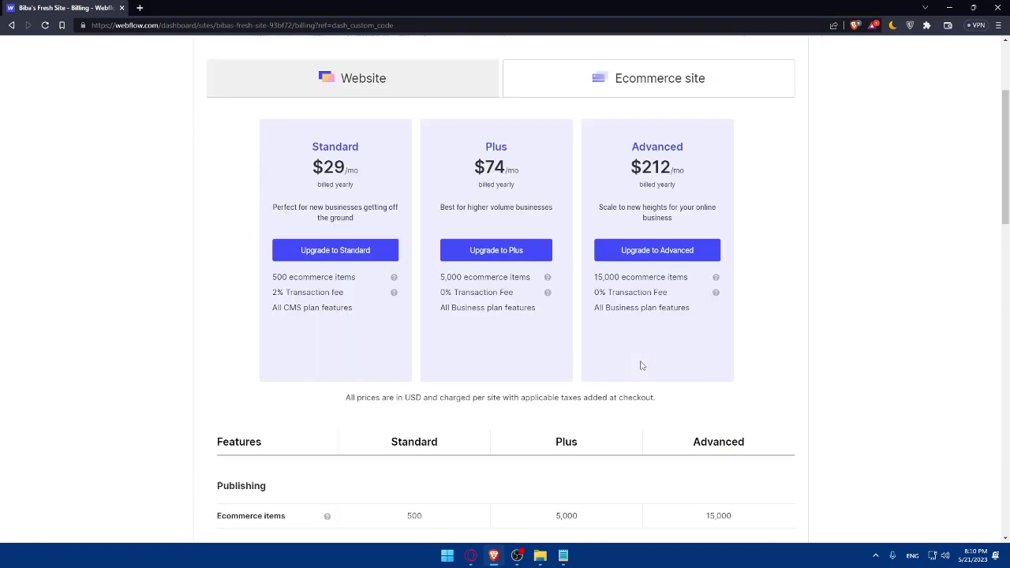
{"action": "left_click", "coordinate": [408, 183]}
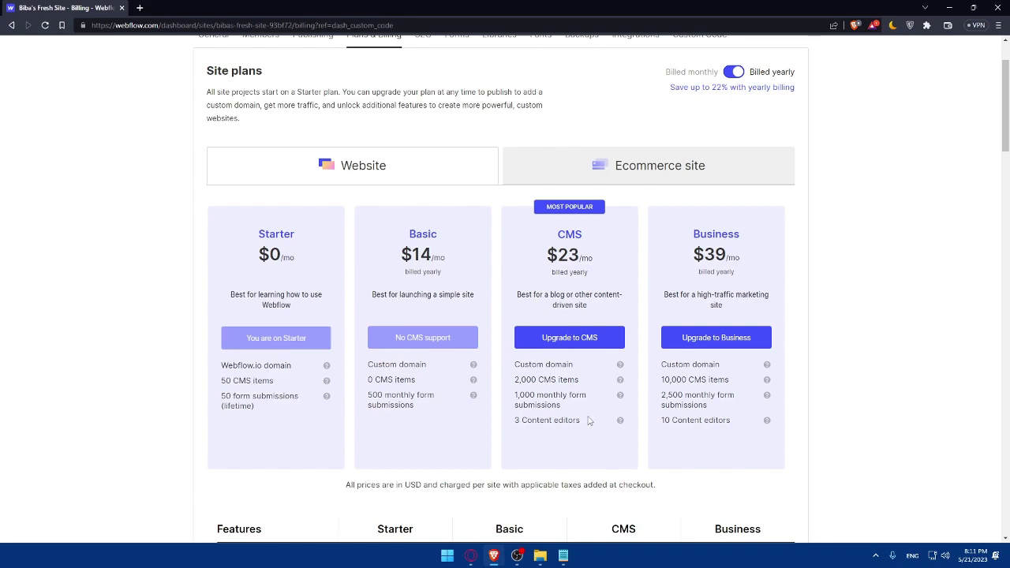
{"action": "scroll", "coordinate": [597, 410], "scroll_direction": "up", "scroll_amount": 1}
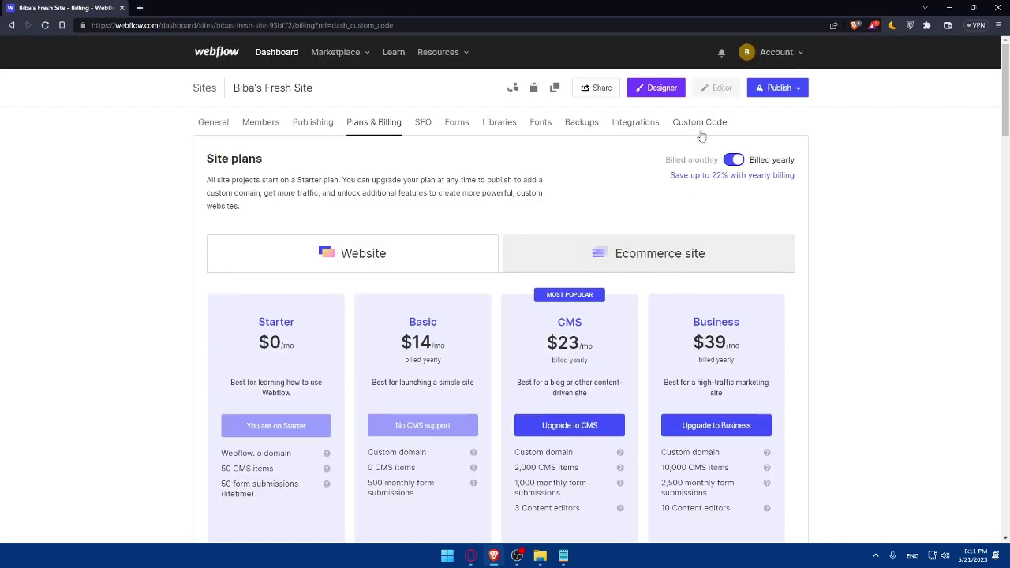
{"action": "scroll", "coordinate": [534, 218], "scroll_direction": "down", "scroll_amount": 4}
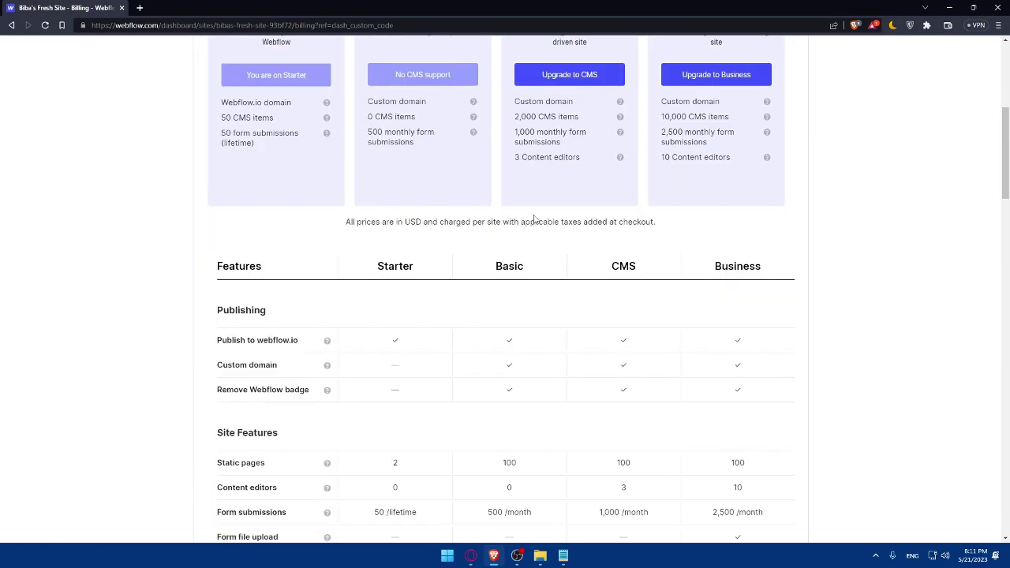
{"action": "scroll", "coordinate": [523, 219], "scroll_direction": "down", "scroll_amount": 1}
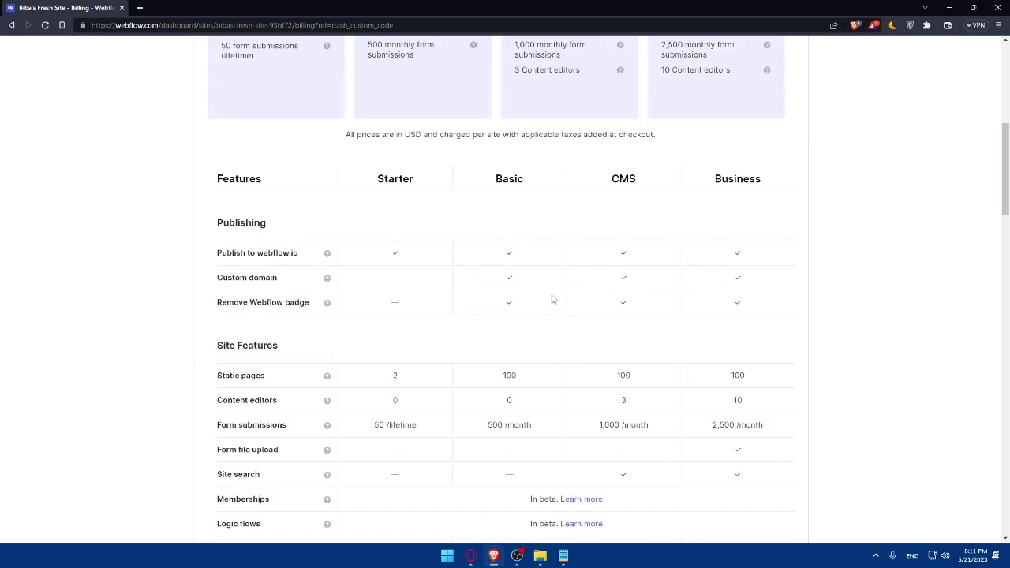
{"action": "scroll", "coordinate": [406, 292], "scroll_direction": "down", "scroll_amount": 5}
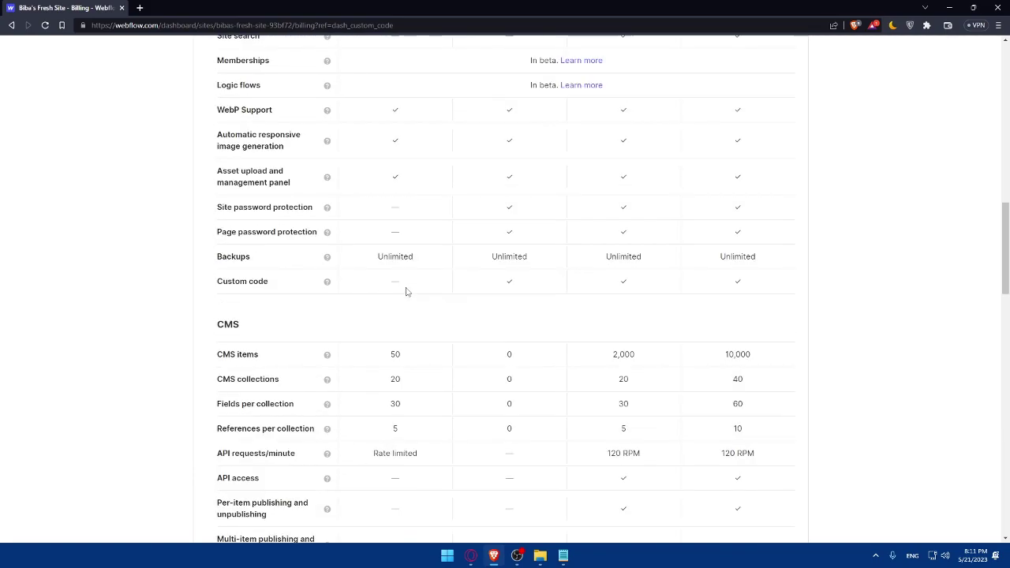
{"action": "scroll", "coordinate": [297, 307], "scroll_direction": "down", "scroll_amount": 2}
{"action": "scroll", "coordinate": [288, 309], "scroll_direction": "down", "scroll_amount": 5}
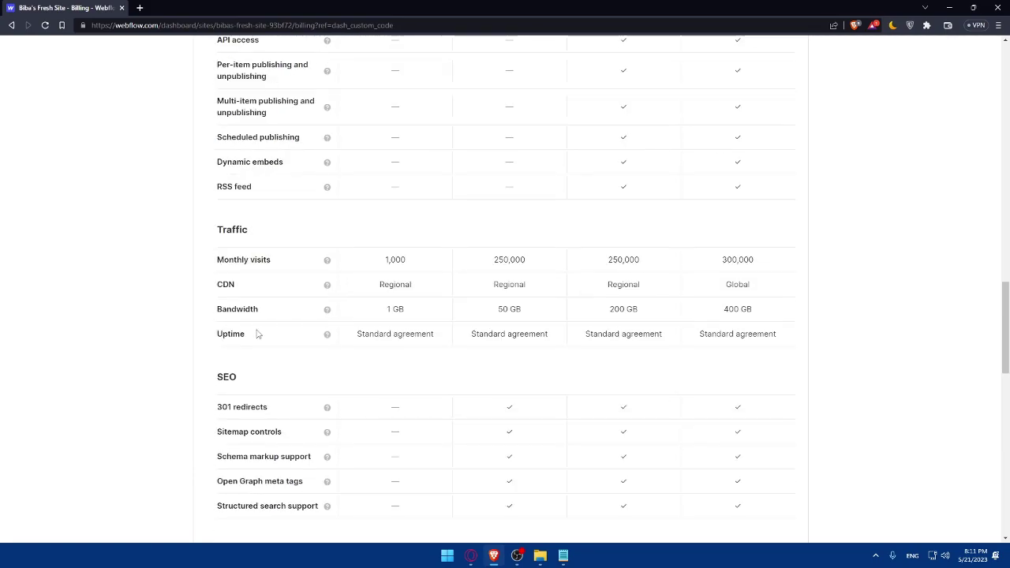
{"action": "scroll", "coordinate": [262, 330], "scroll_direction": "down", "scroll_amount": 1}
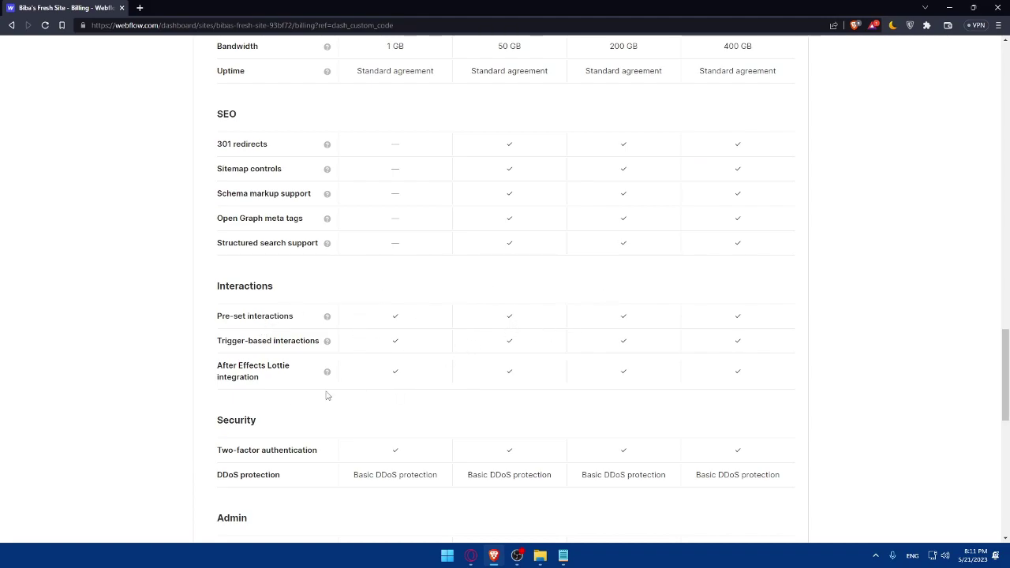
{"action": "scroll", "coordinate": [311, 408], "scroll_direction": "down", "scroll_amount": 3}
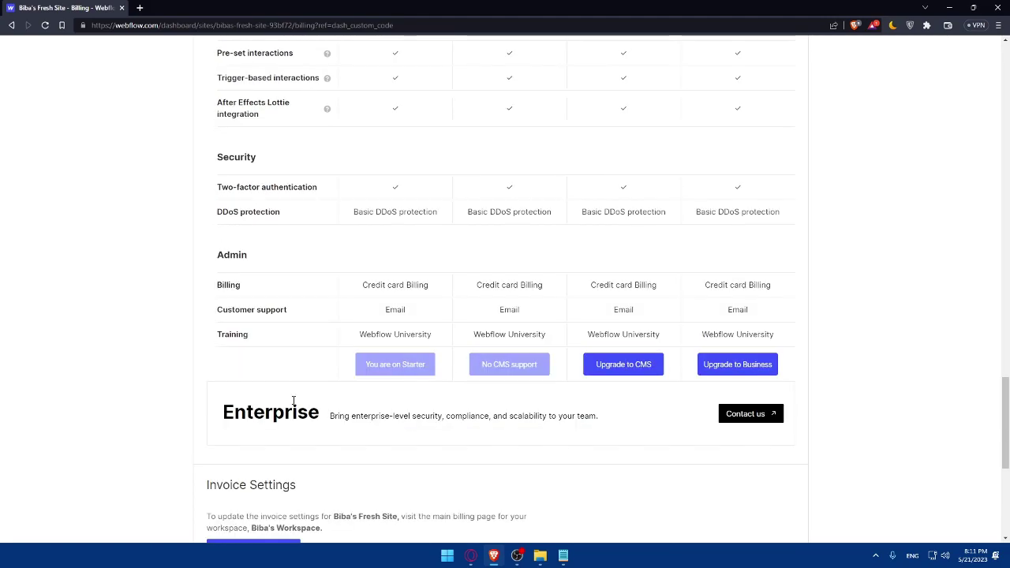
{"action": "scroll", "coordinate": [339, 368], "scroll_direction": "up", "scroll_amount": 5}
{"action": "scroll", "coordinate": [347, 379], "scroll_direction": "down", "scroll_amount": 8}
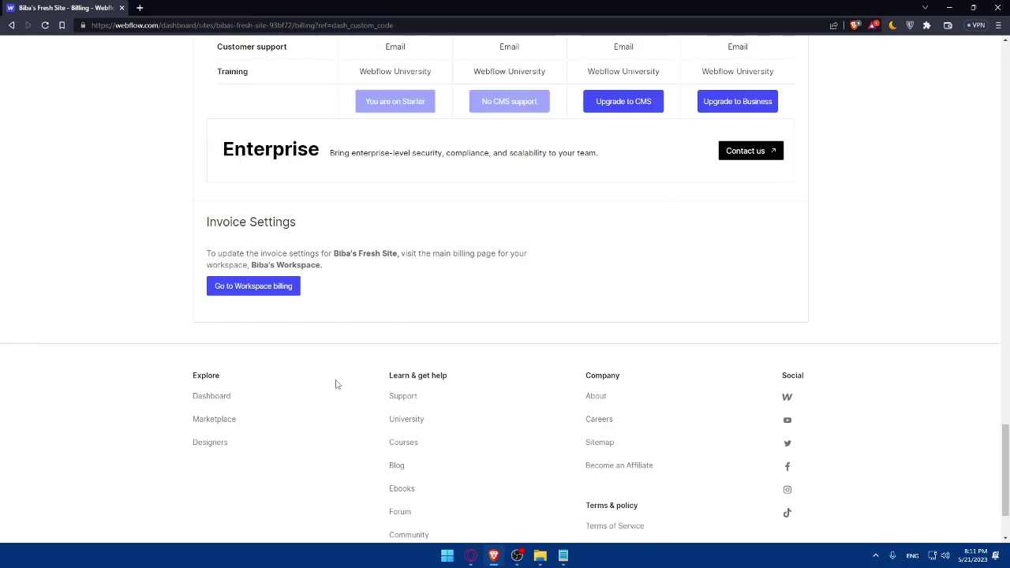
{"action": "scroll", "coordinate": [547, 261], "scroll_direction": "up", "scroll_amount": 15}
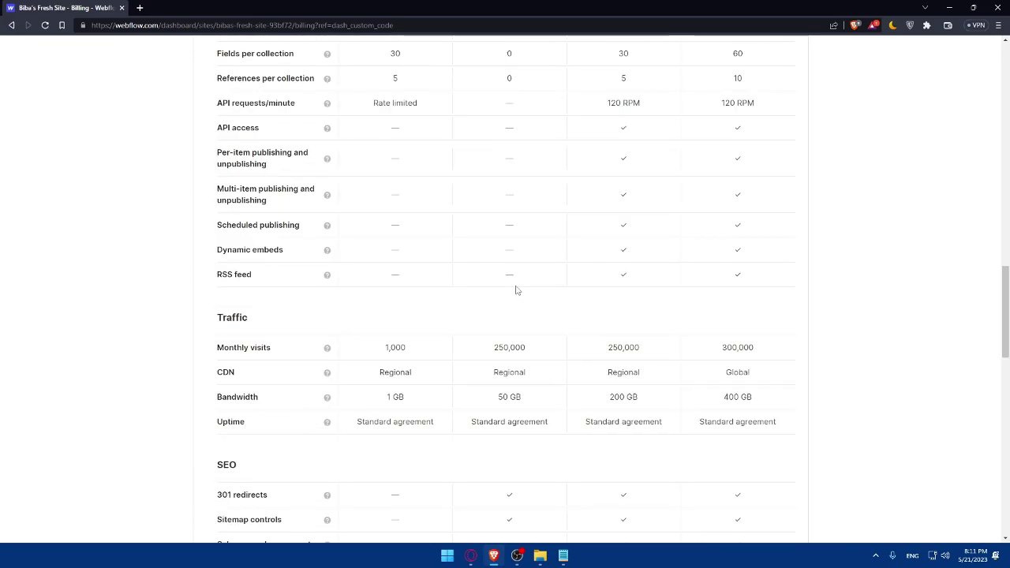
{"action": "scroll", "coordinate": [512, 292], "scroll_direction": "up", "scroll_amount": 15}
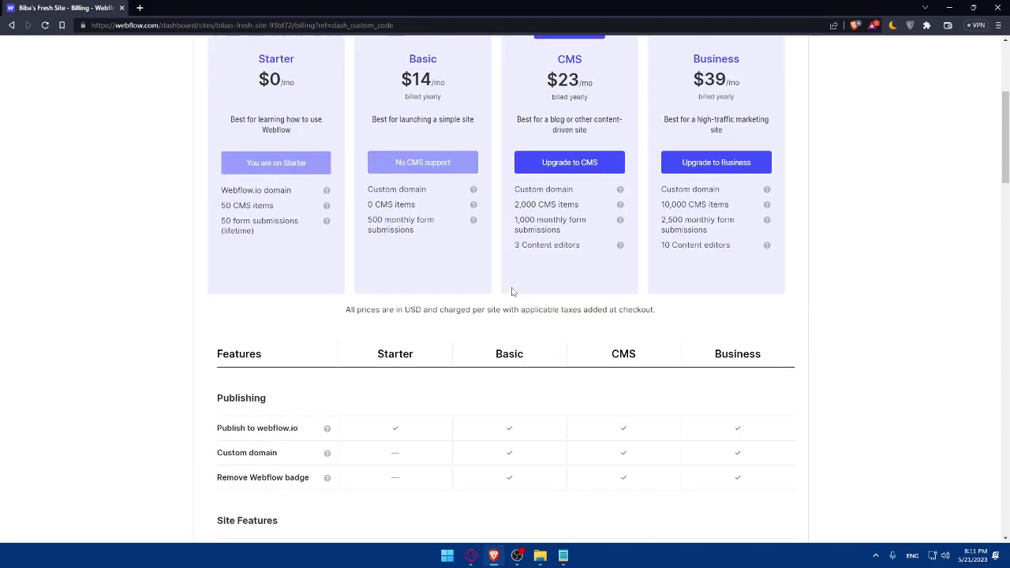
Open the Custom Code tab in the store site's settings
{"action": "left_click", "coordinate": [683, 125]}
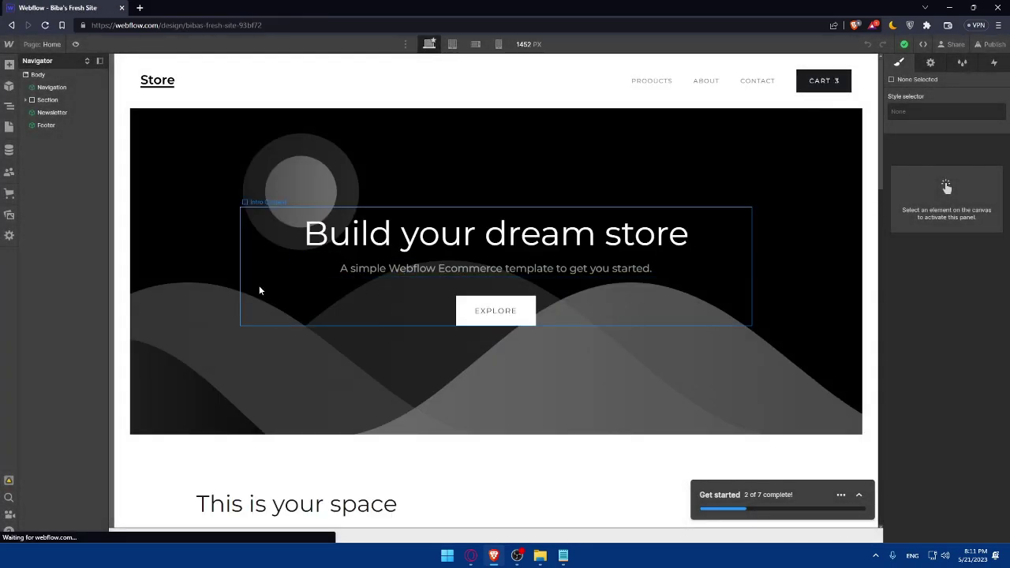
{"action": "left_click", "coordinate": [8, 63]}
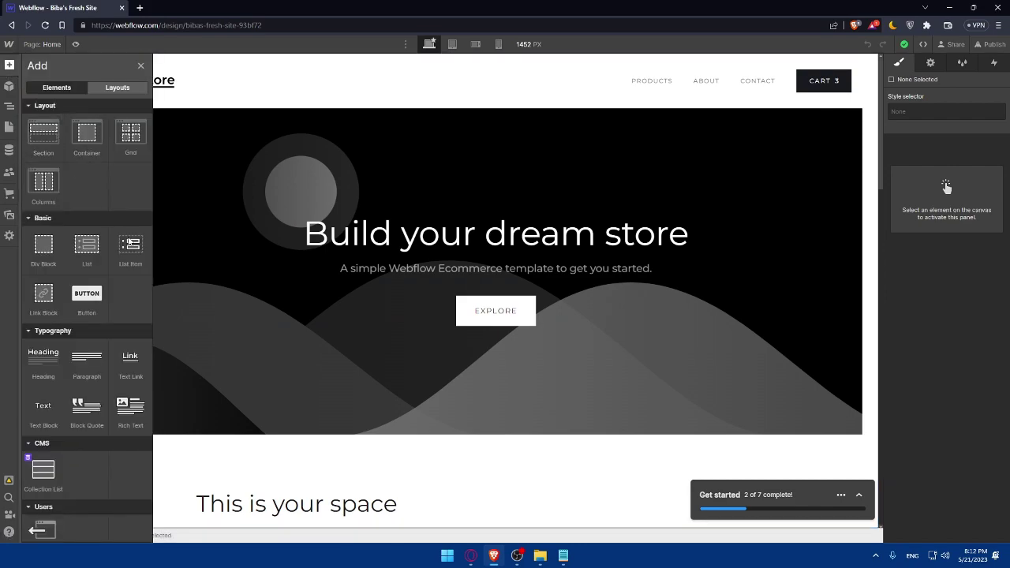
{"action": "left_click", "coordinate": [213, 136]}
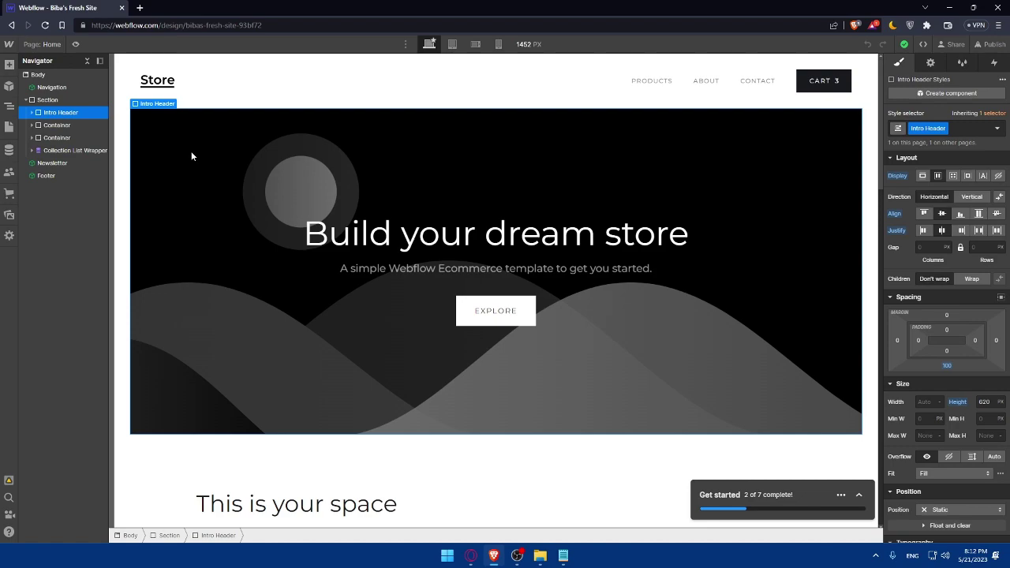
{"action": "scroll", "coordinate": [484, 392], "scroll_direction": "down", "scroll_amount": 3}
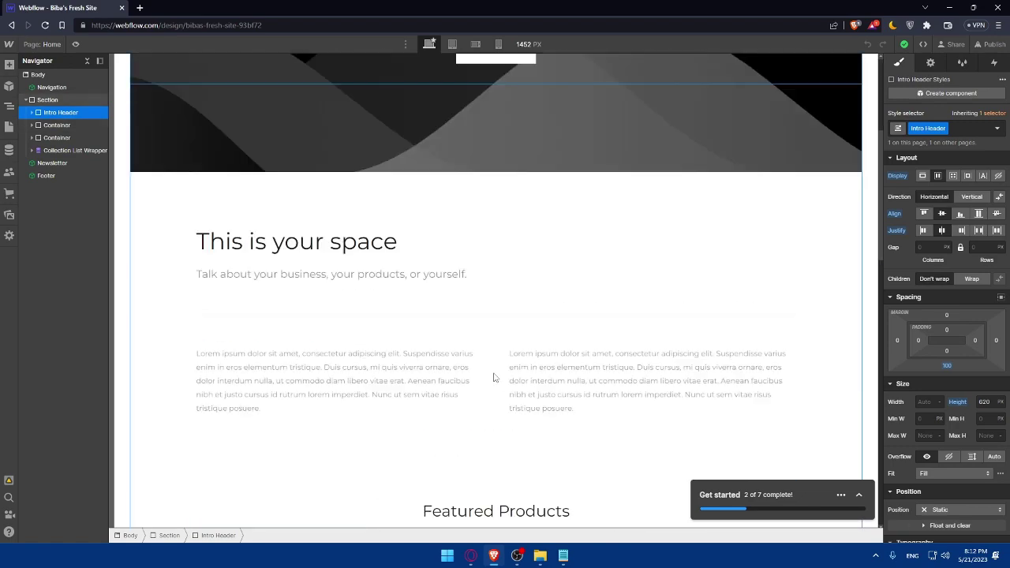
{"action": "scroll", "coordinate": [494, 377], "scroll_direction": "up", "scroll_amount": 1}
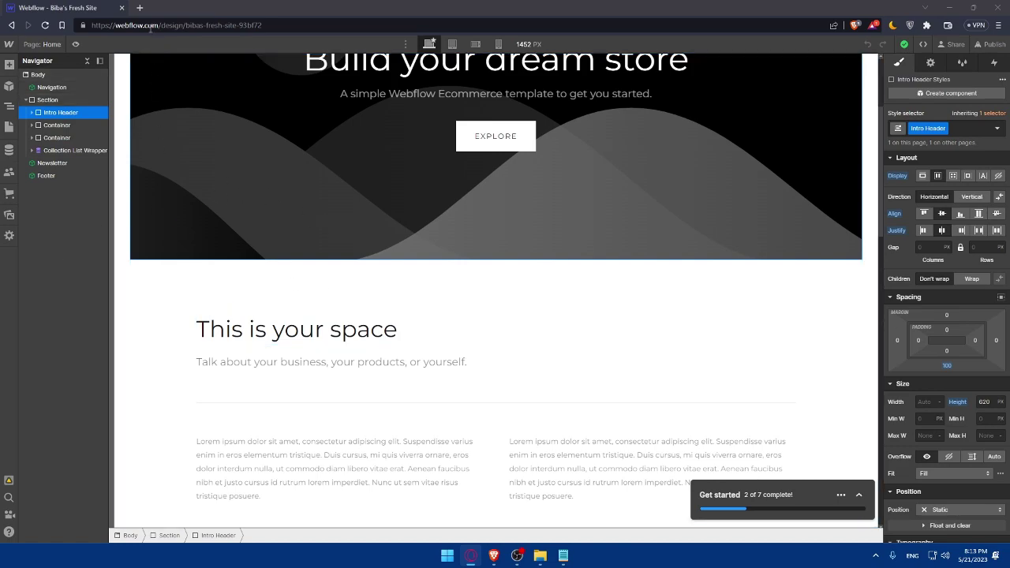
Open university.webflow.com in a new browser tab
{"action": "left_click", "coordinate": [139, 7]}
{"action": "type", "text": "unive"}
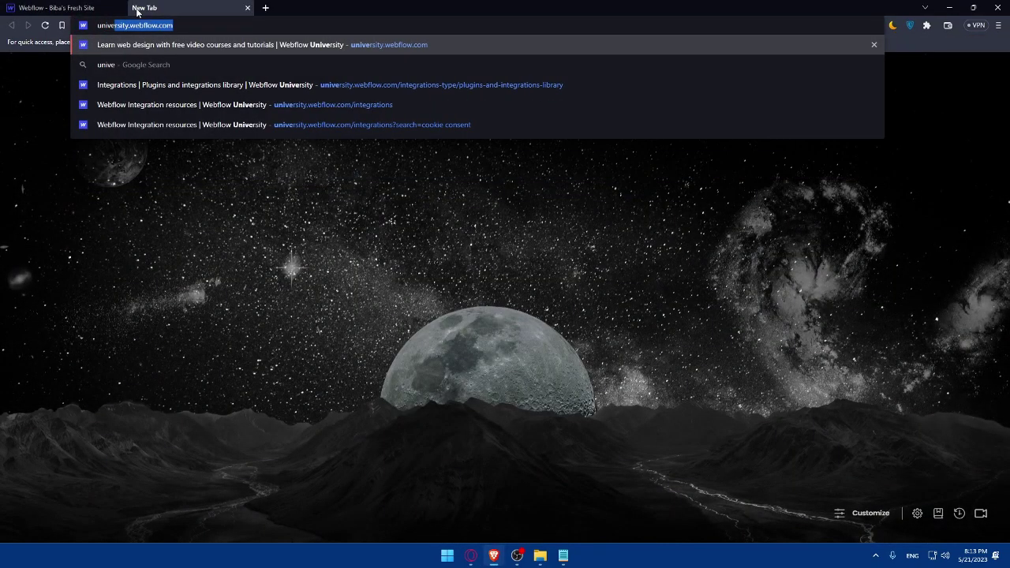
{"action": "type", "text": "rs"}
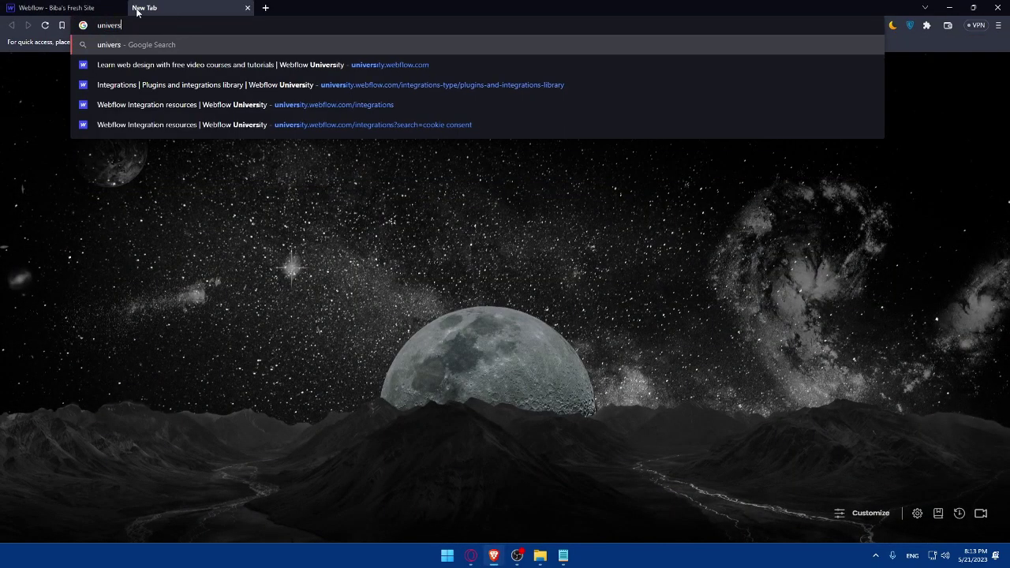
{"action": "type", "text": "i"}
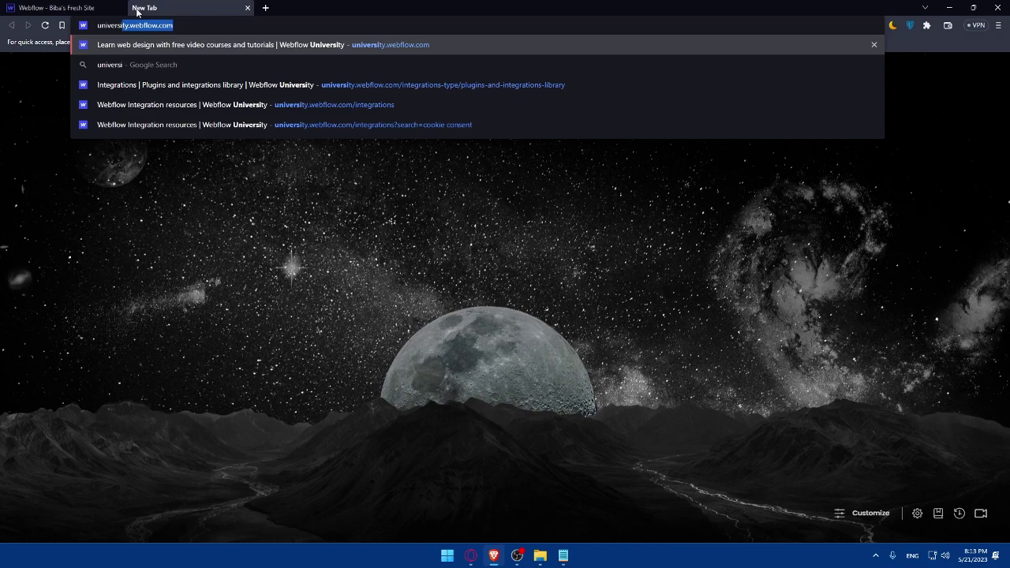
{"action": "type", "text": "ty.web"}
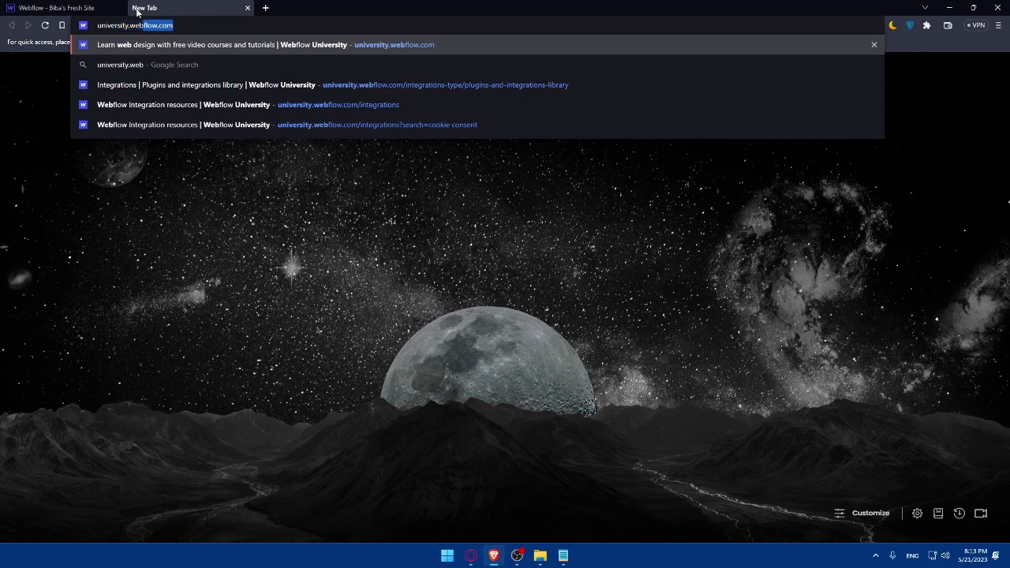
{"action": "type", "text": "flow.c"}
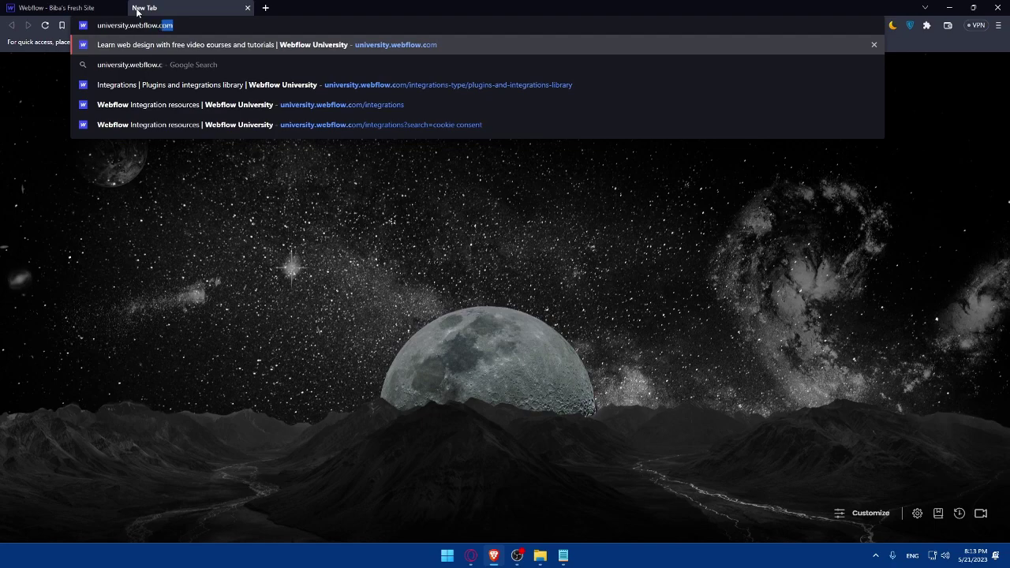
{"action": "key", "text": "Return"}
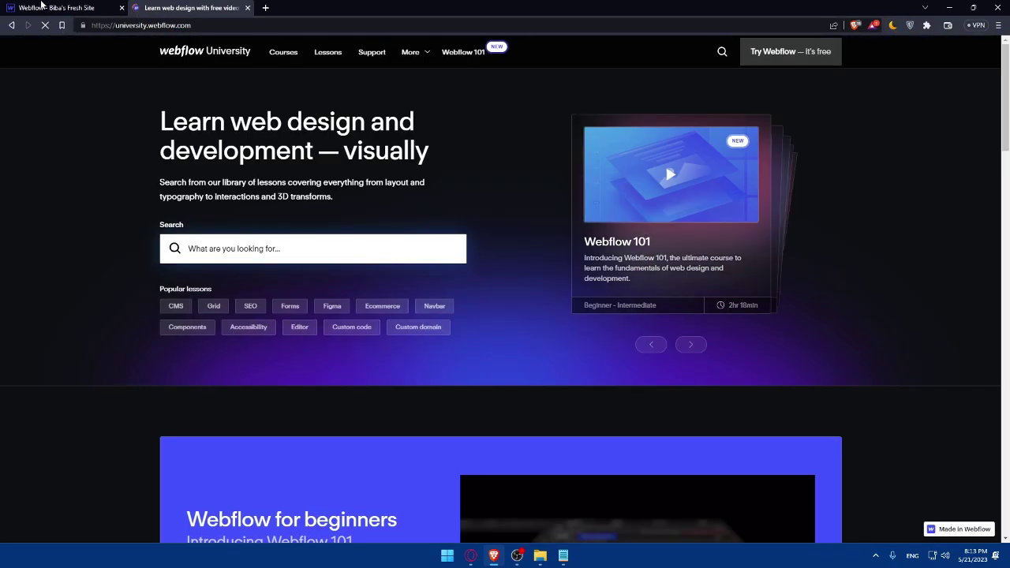
Exit the Designer to the Webflow dashboard via the W menu, then return to Webflow University
{"action": "left_click", "coordinate": [49, 6]}
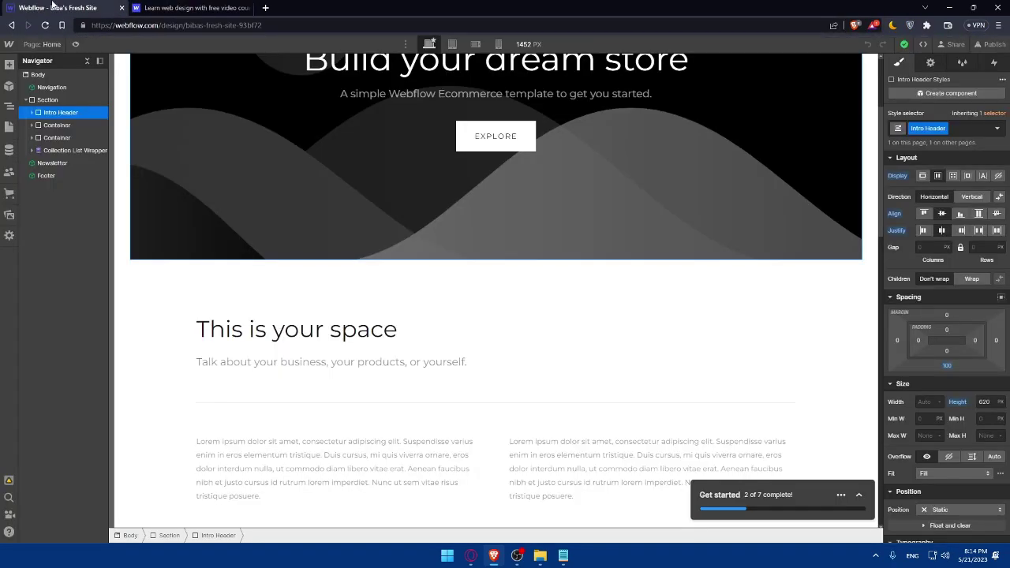
{"action": "left_click", "coordinate": [197, 8]}
{"action": "left_click", "coordinate": [48, 7]}
{"action": "left_click", "coordinate": [8, 44]}
{"action": "left_click", "coordinate": [9, 44]}
{"action": "left_click", "coordinate": [8, 44]}
{"action": "left_click", "coordinate": [28, 65]}
{"action": "key", "text": "ctrl+Tab"}
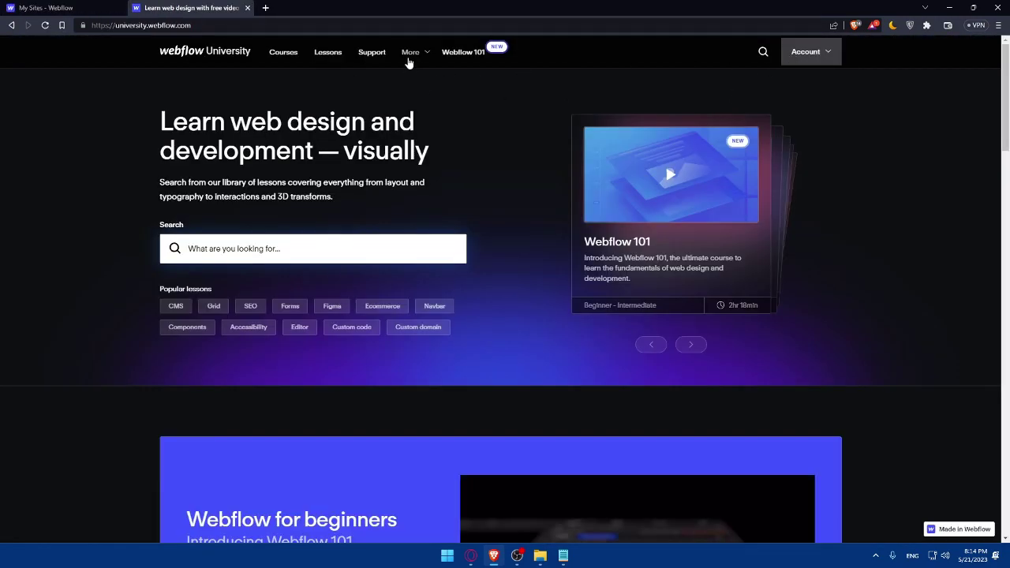
Open Webflow University's Integration resources page and browse the integrations list
{"action": "mouse_move", "coordinate": [414, 54]}
{"action": "left_click", "coordinate": [435, 230]}
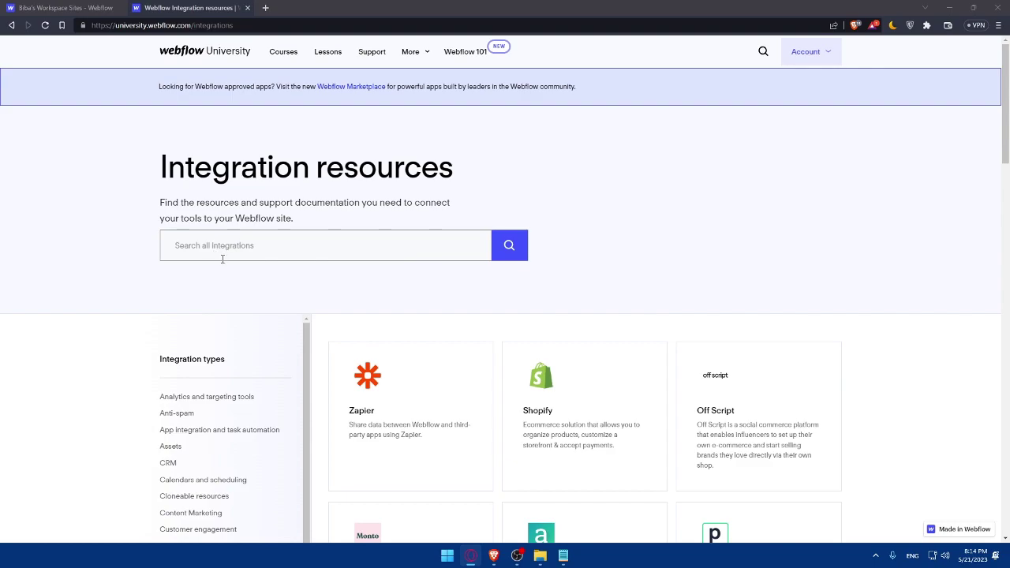
{"action": "scroll", "coordinate": [426, 353], "scroll_direction": "down", "scroll_amount": 3}
{"action": "scroll", "coordinate": [426, 353], "scroll_direction": "down", "scroll_amount": 3}
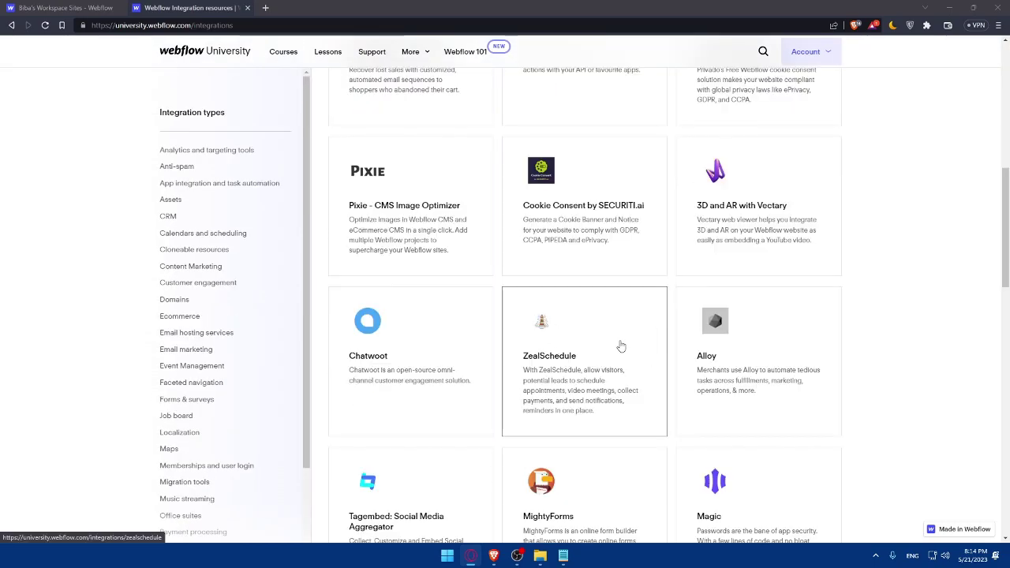
{"action": "scroll", "coordinate": [620, 344], "scroll_direction": "down", "scroll_amount": 3}
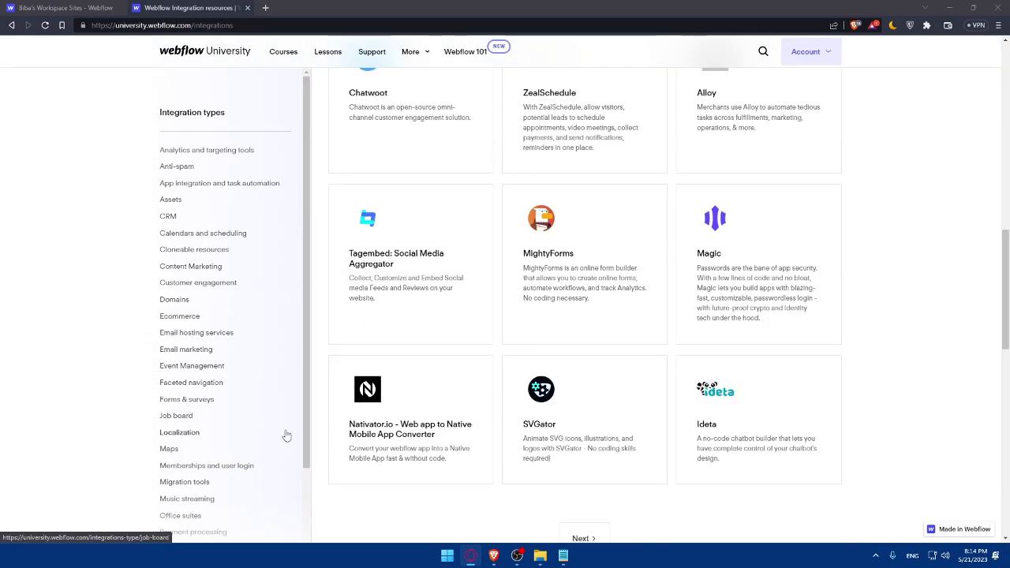
{"action": "scroll", "coordinate": [448, 425], "scroll_direction": "up", "scroll_amount": 4}
{"action": "scroll", "coordinate": [449, 425], "scroll_direction": "up", "scroll_amount": 5}
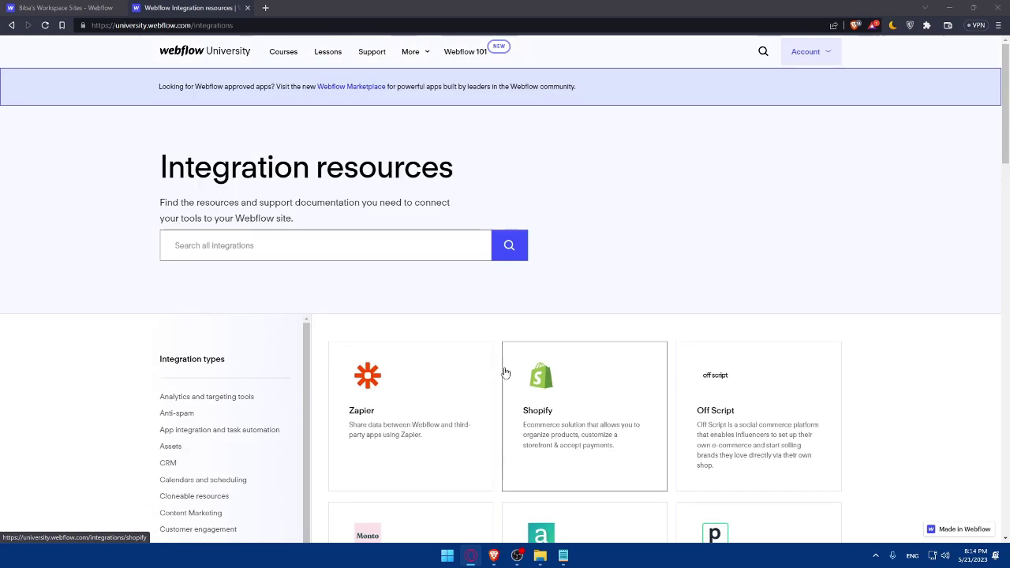
Search the integrations for 'react com'
{"action": "left_click", "coordinate": [231, 245]}
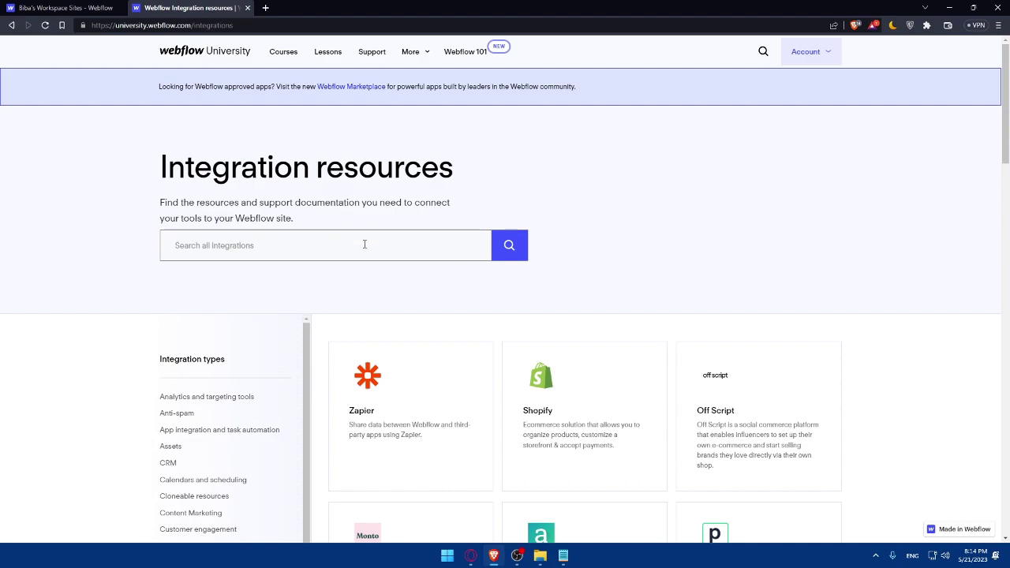
{"action": "left_click", "coordinate": [304, 248]}
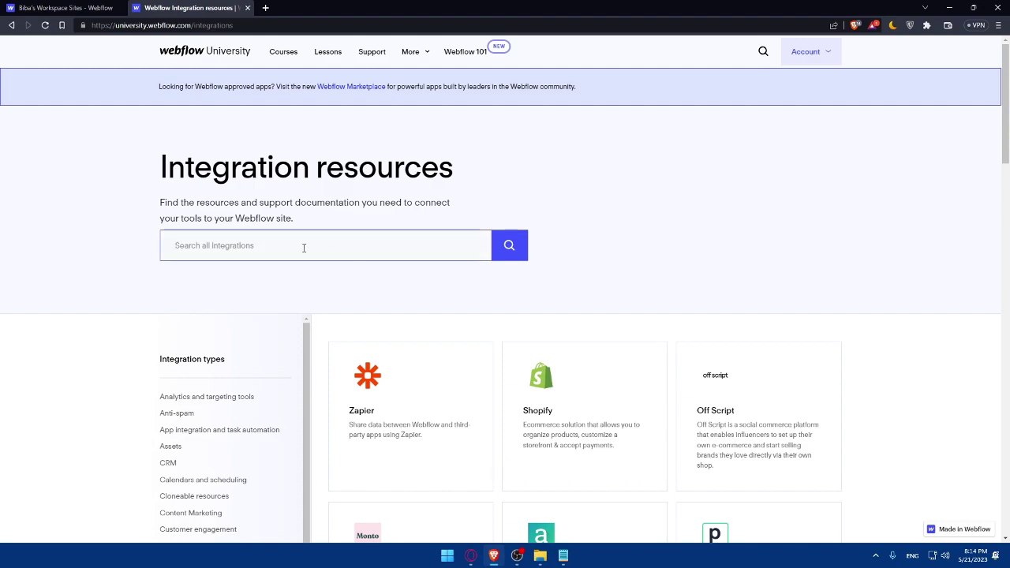
{"action": "type", "text": "reac"}
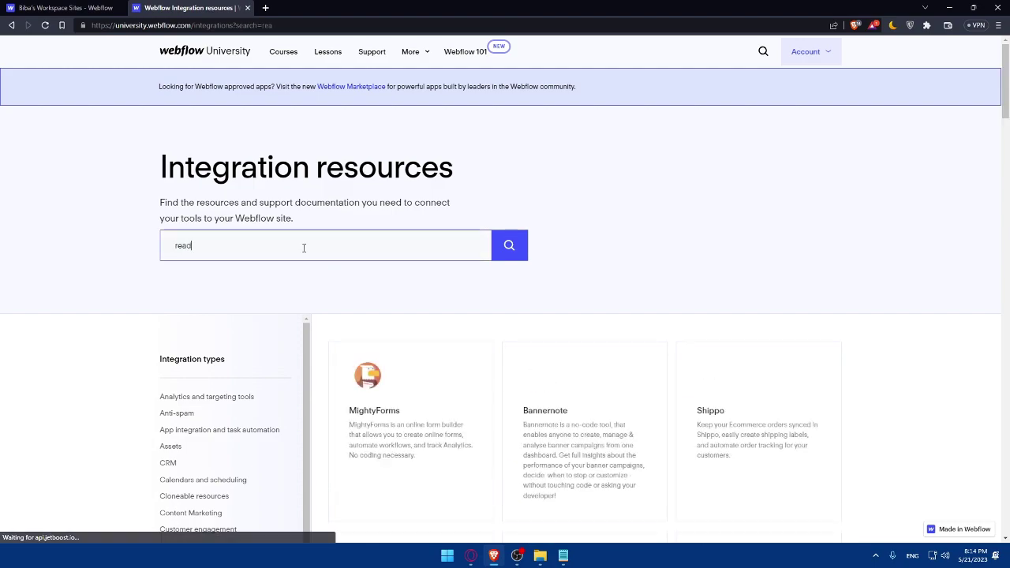
{"action": "type", "text": "t com"}
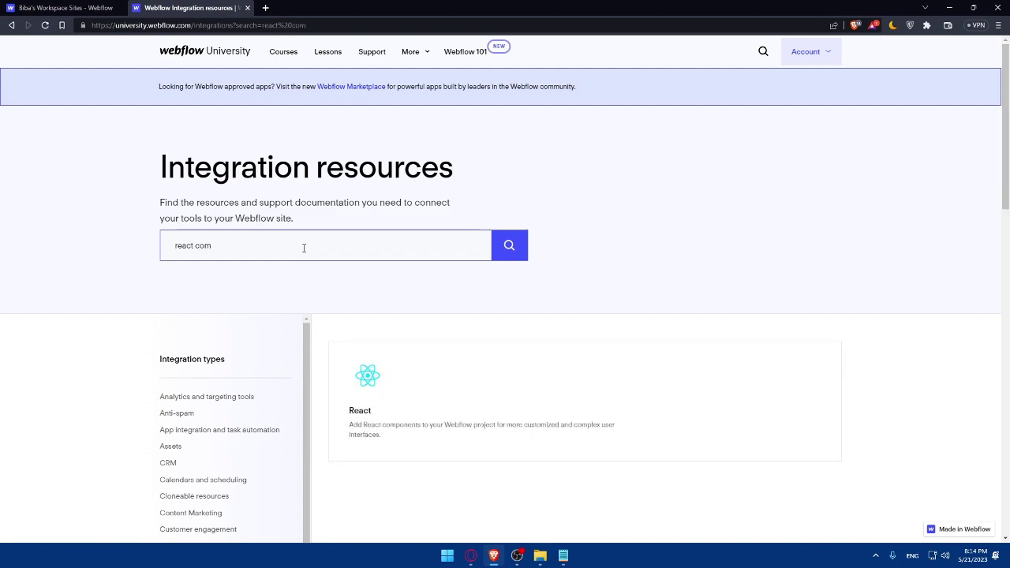
Open the React integration, glance at react.dev and close it, then open the React lesson article
{"action": "left_click", "coordinate": [495, 374]}
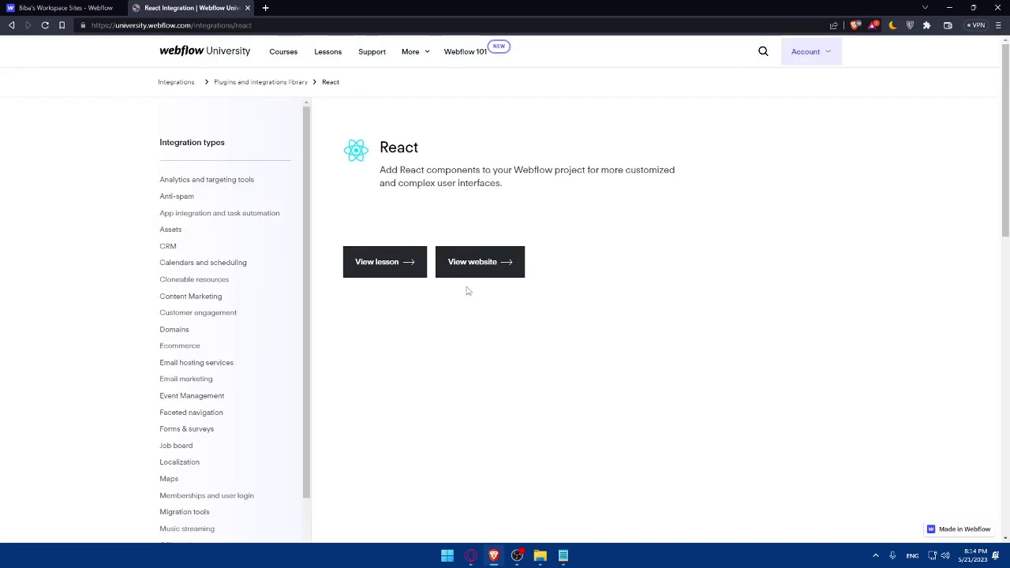
{"action": "left_click", "coordinate": [475, 268]}
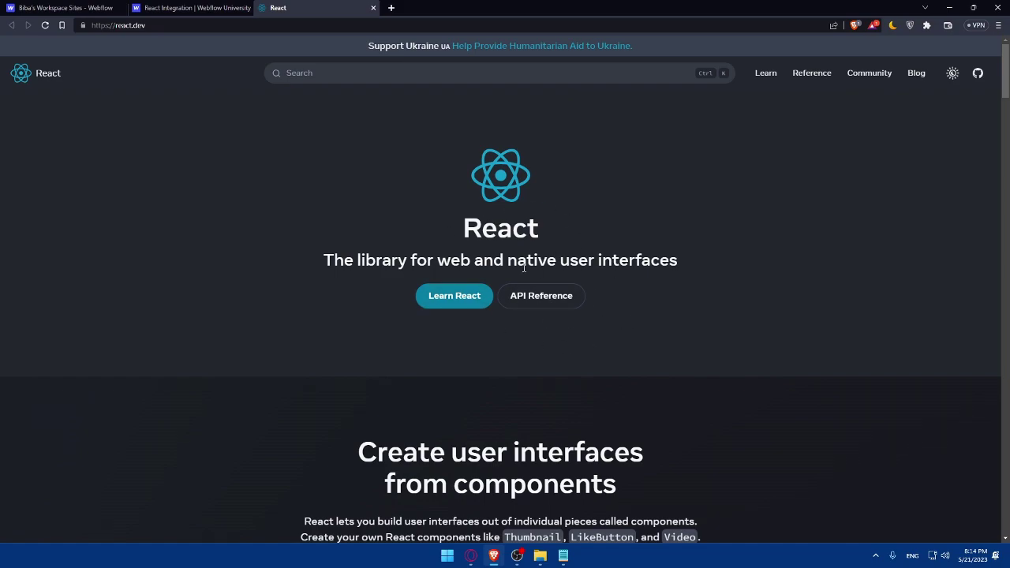
{"action": "scroll", "coordinate": [631, 296], "scroll_direction": "down", "scroll_amount": 3}
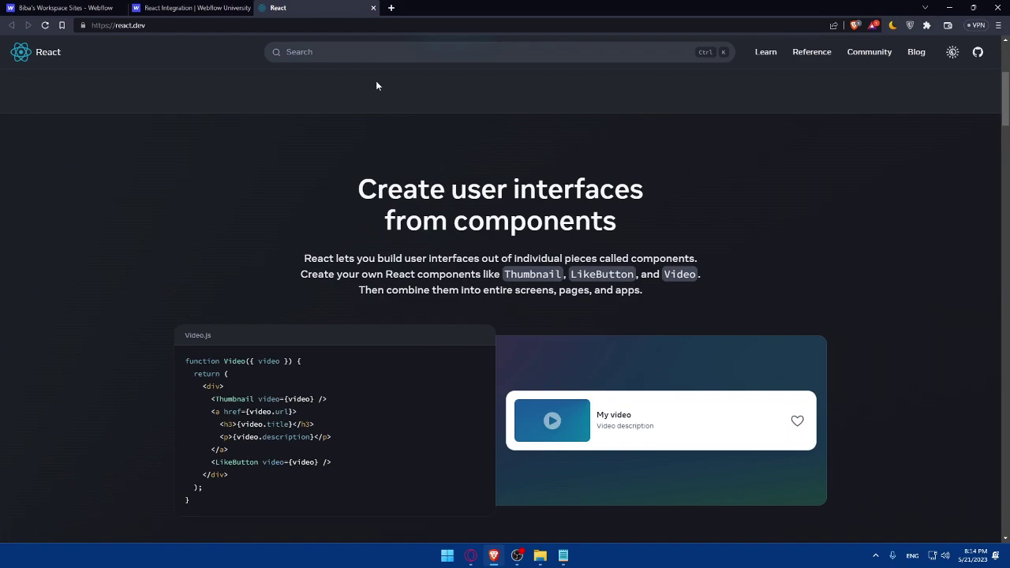
{"action": "left_click", "coordinate": [373, 8]}
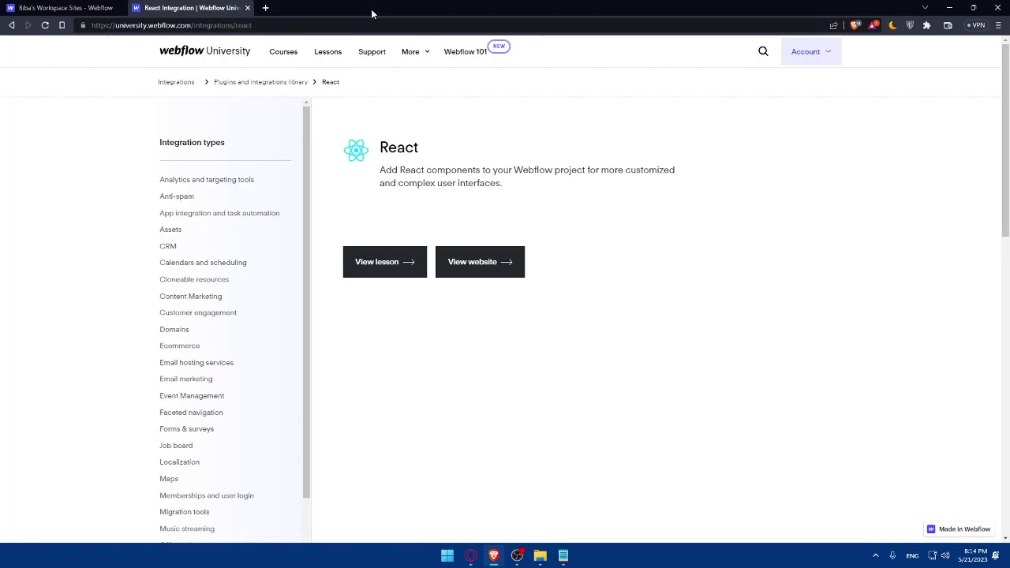
{"action": "left_click", "coordinate": [386, 263]}
Read 'How to add React components in Webflow' down to 'Add component to Webflow', then return to the integration tab
{"action": "scroll", "coordinate": [383, 268], "scroll_direction": "down", "scroll_amount": 6}
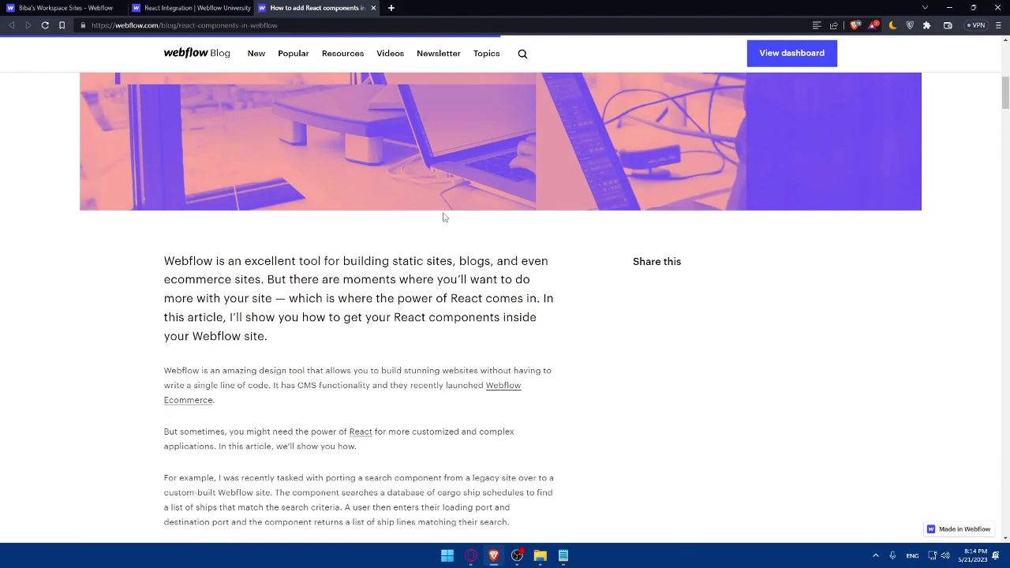
{"action": "scroll", "coordinate": [443, 217], "scroll_direction": "down", "scroll_amount": 6}
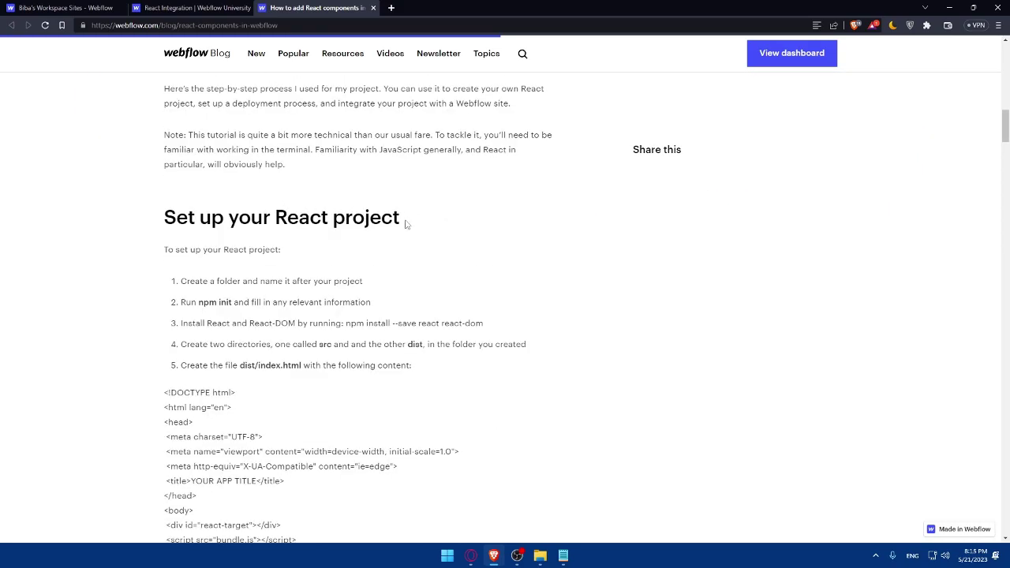
{"action": "scroll", "coordinate": [406, 225], "scroll_direction": "down", "scroll_amount": 14}
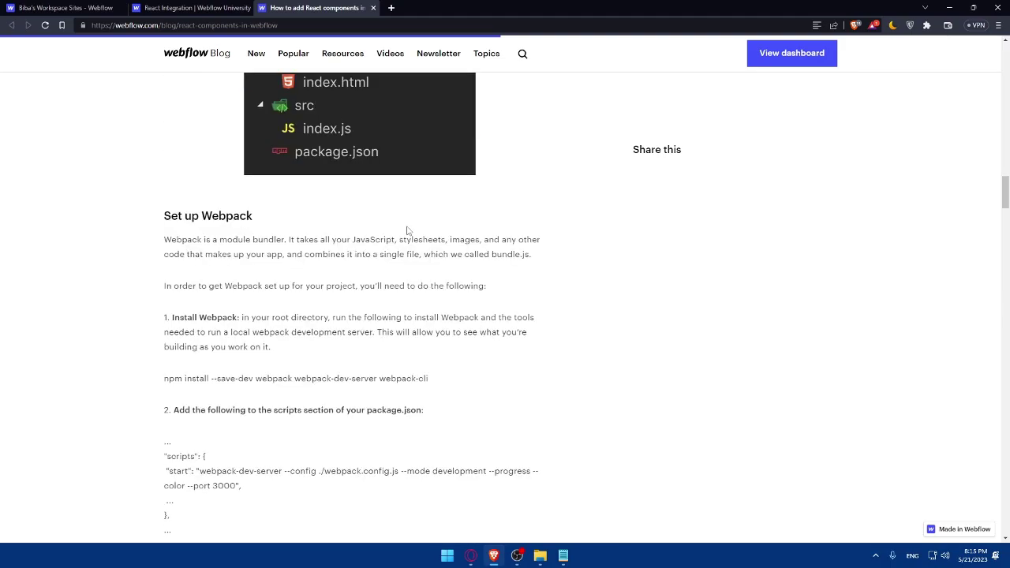
{"action": "scroll", "coordinate": [407, 230], "scroll_direction": "down", "scroll_amount": 15}
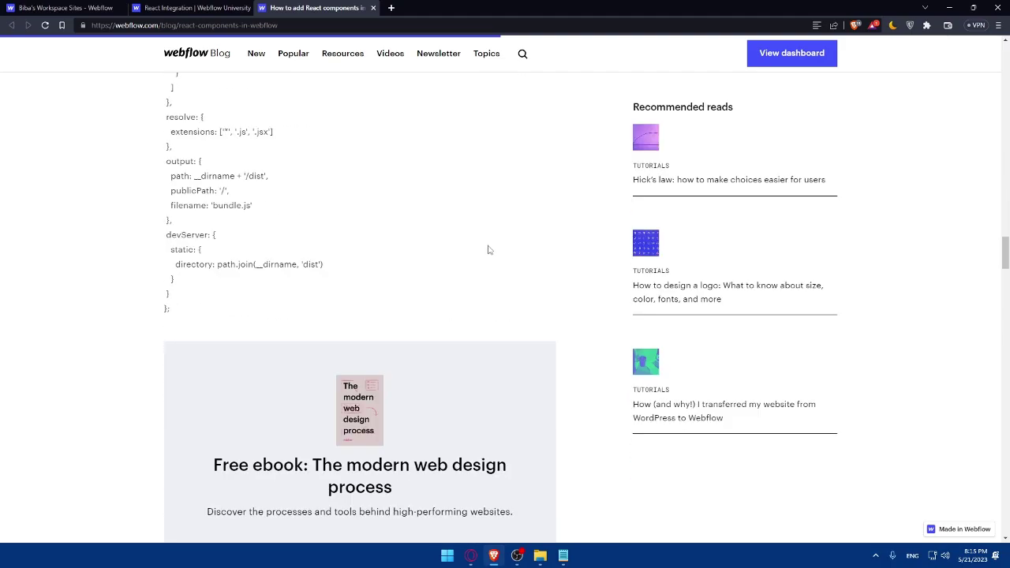
{"action": "scroll", "coordinate": [485, 250], "scroll_direction": "down", "scroll_amount": 15}
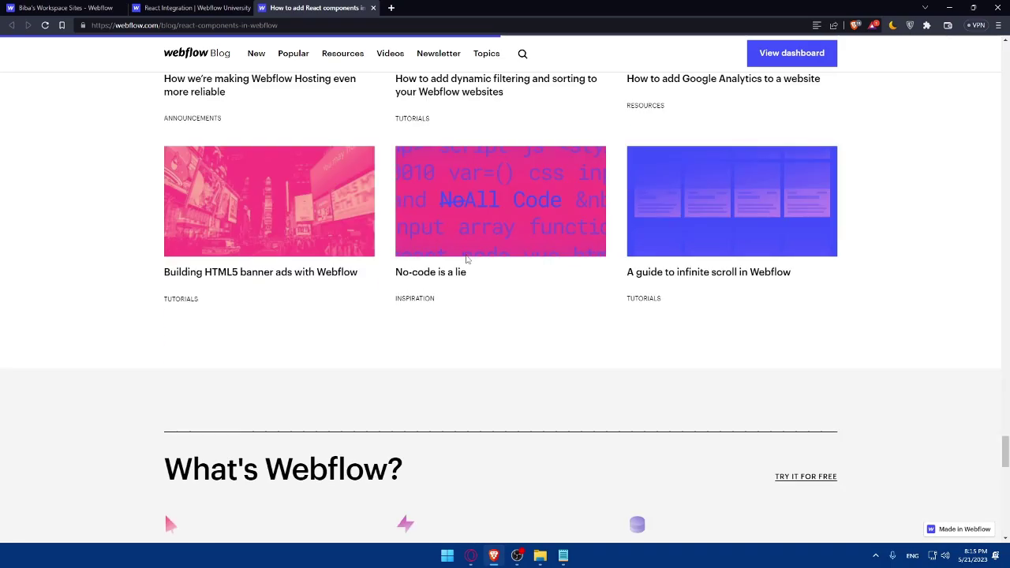
{"action": "scroll", "coordinate": [467, 259], "scroll_direction": "down", "scroll_amount": 10}
{"action": "scroll", "coordinate": [465, 260], "scroll_direction": "up", "scroll_amount": 15}
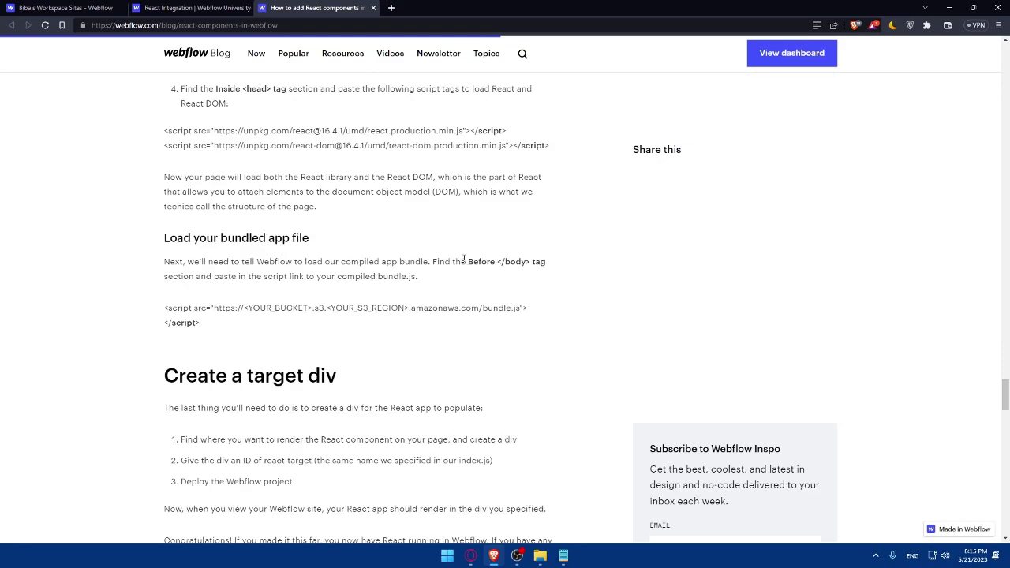
{"action": "scroll", "coordinate": [466, 264], "scroll_direction": "down", "scroll_amount": 5}
{"action": "scroll", "coordinate": [464, 264], "scroll_direction": "up", "scroll_amount": 8}
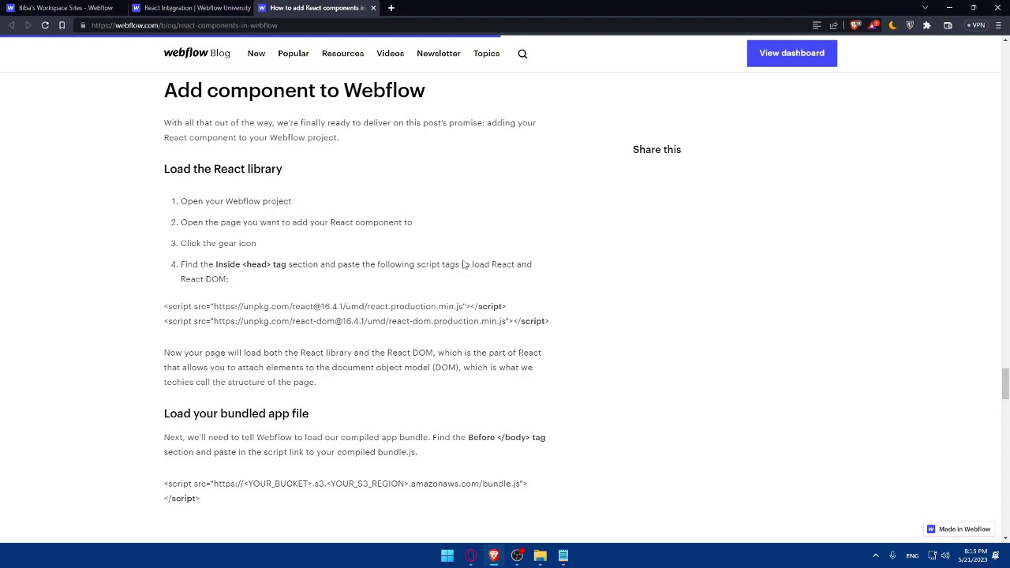
{"action": "left_click", "coordinate": [193, 7]}
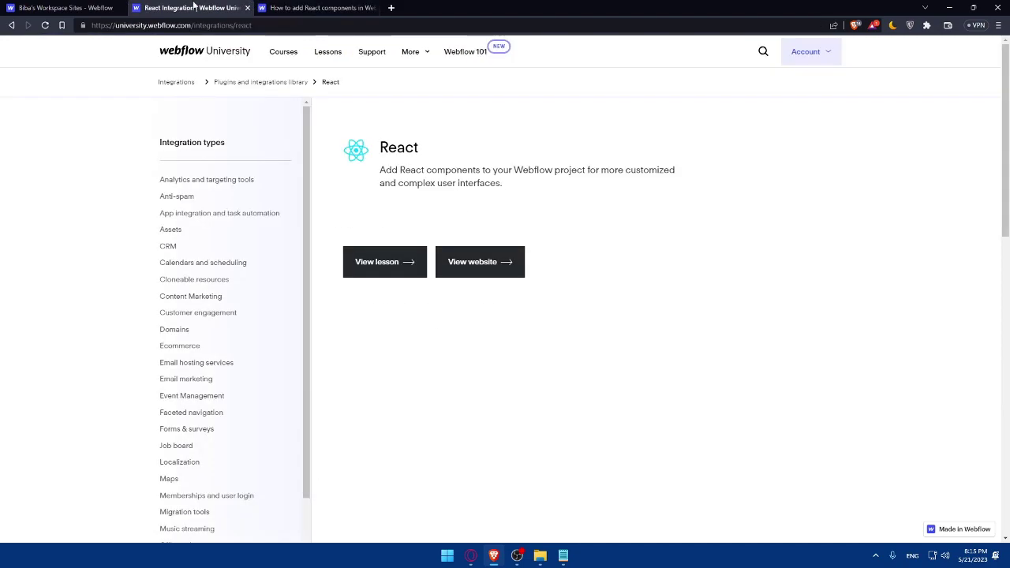
Switch to the Webflow dashboard tab, open the site card's options menu, then go back to the sites list
{"action": "left_click", "coordinate": [303, 7]}
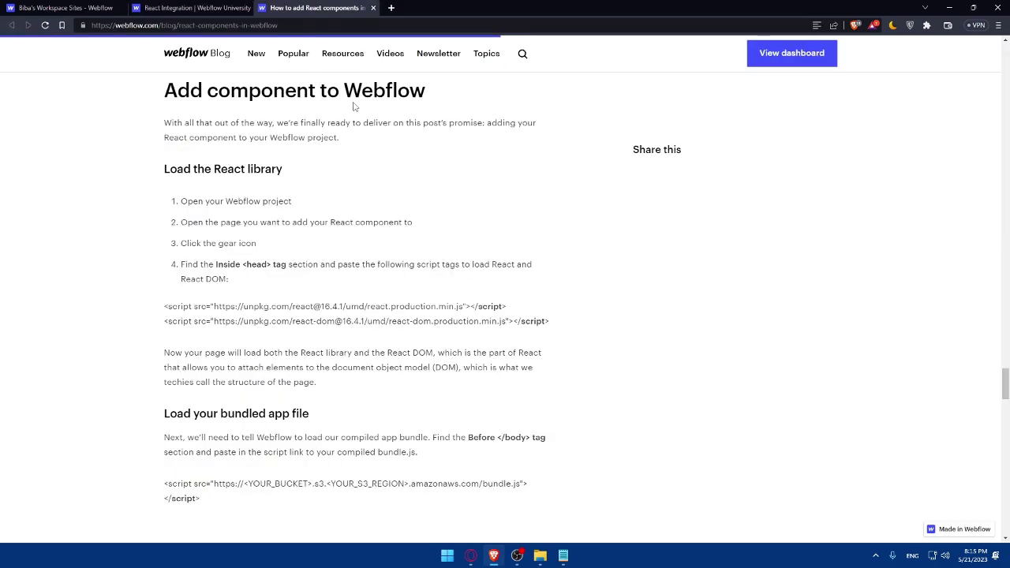
{"action": "left_click", "coordinate": [63, 7]}
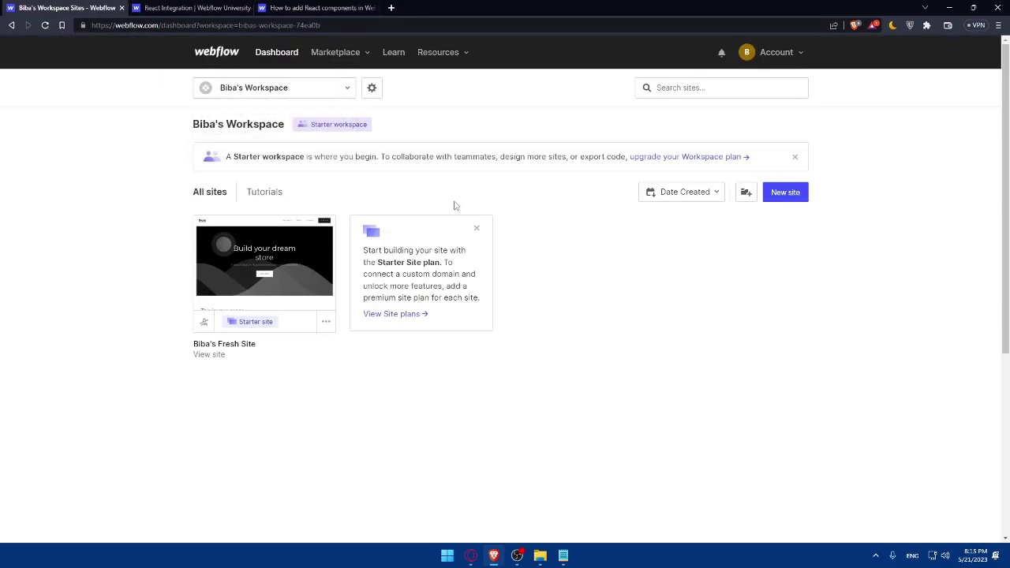
{"action": "left_click", "coordinate": [326, 321]}
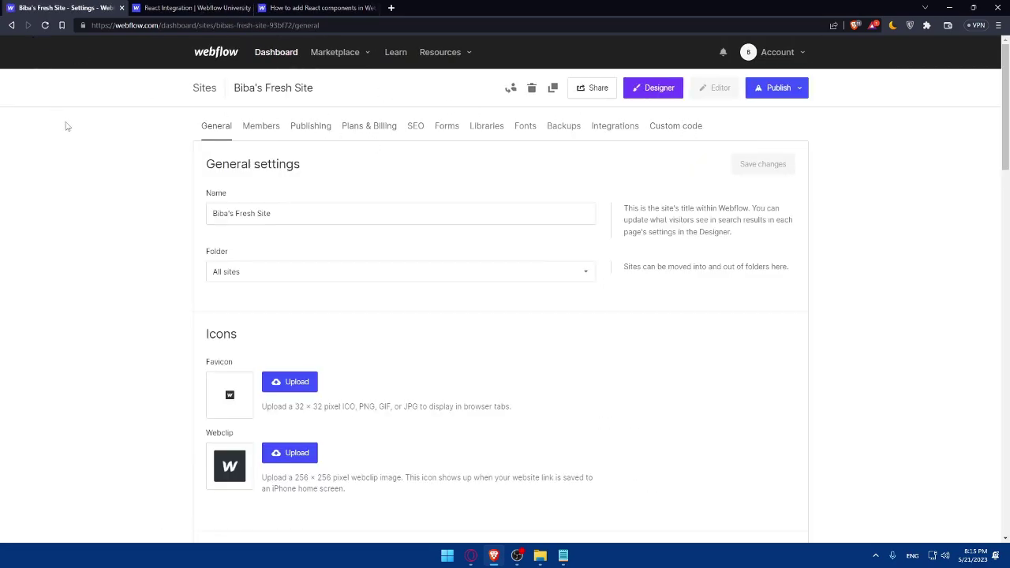
{"action": "key", "text": "alt+Left"}
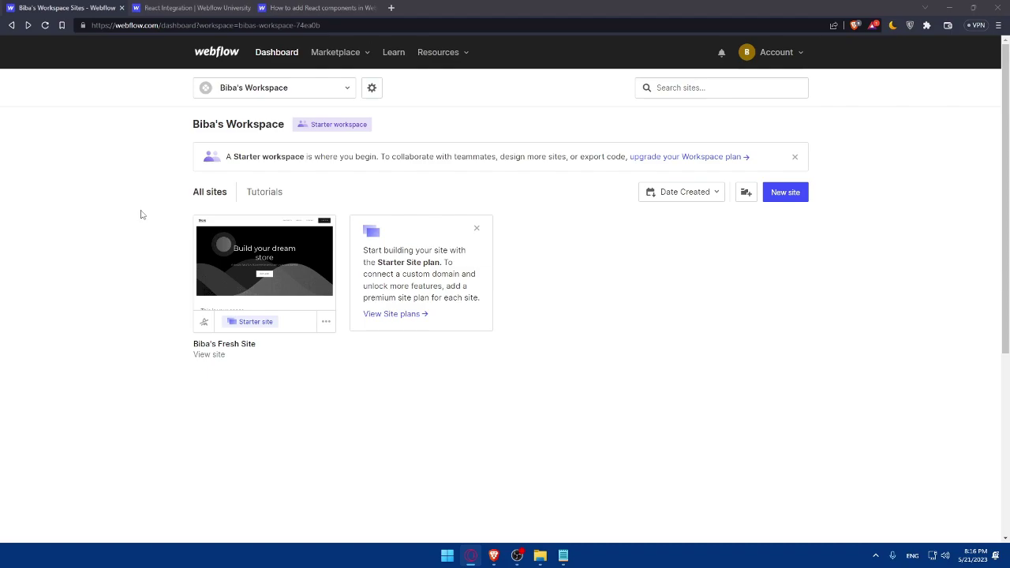
Open the workspace selector on the dashboard to list workspaces with create and manage options
{"action": "left_click", "coordinate": [268, 87]}
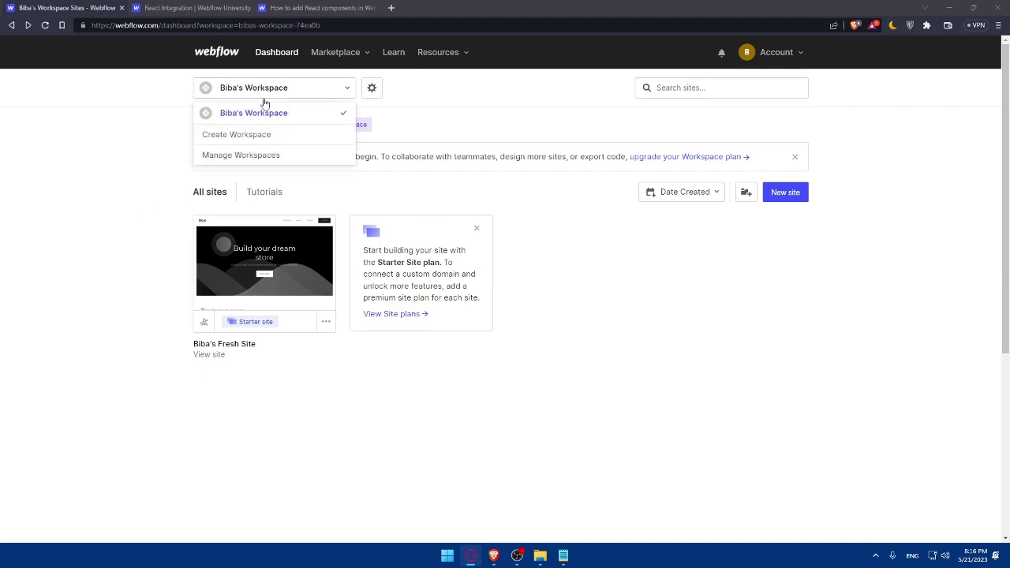